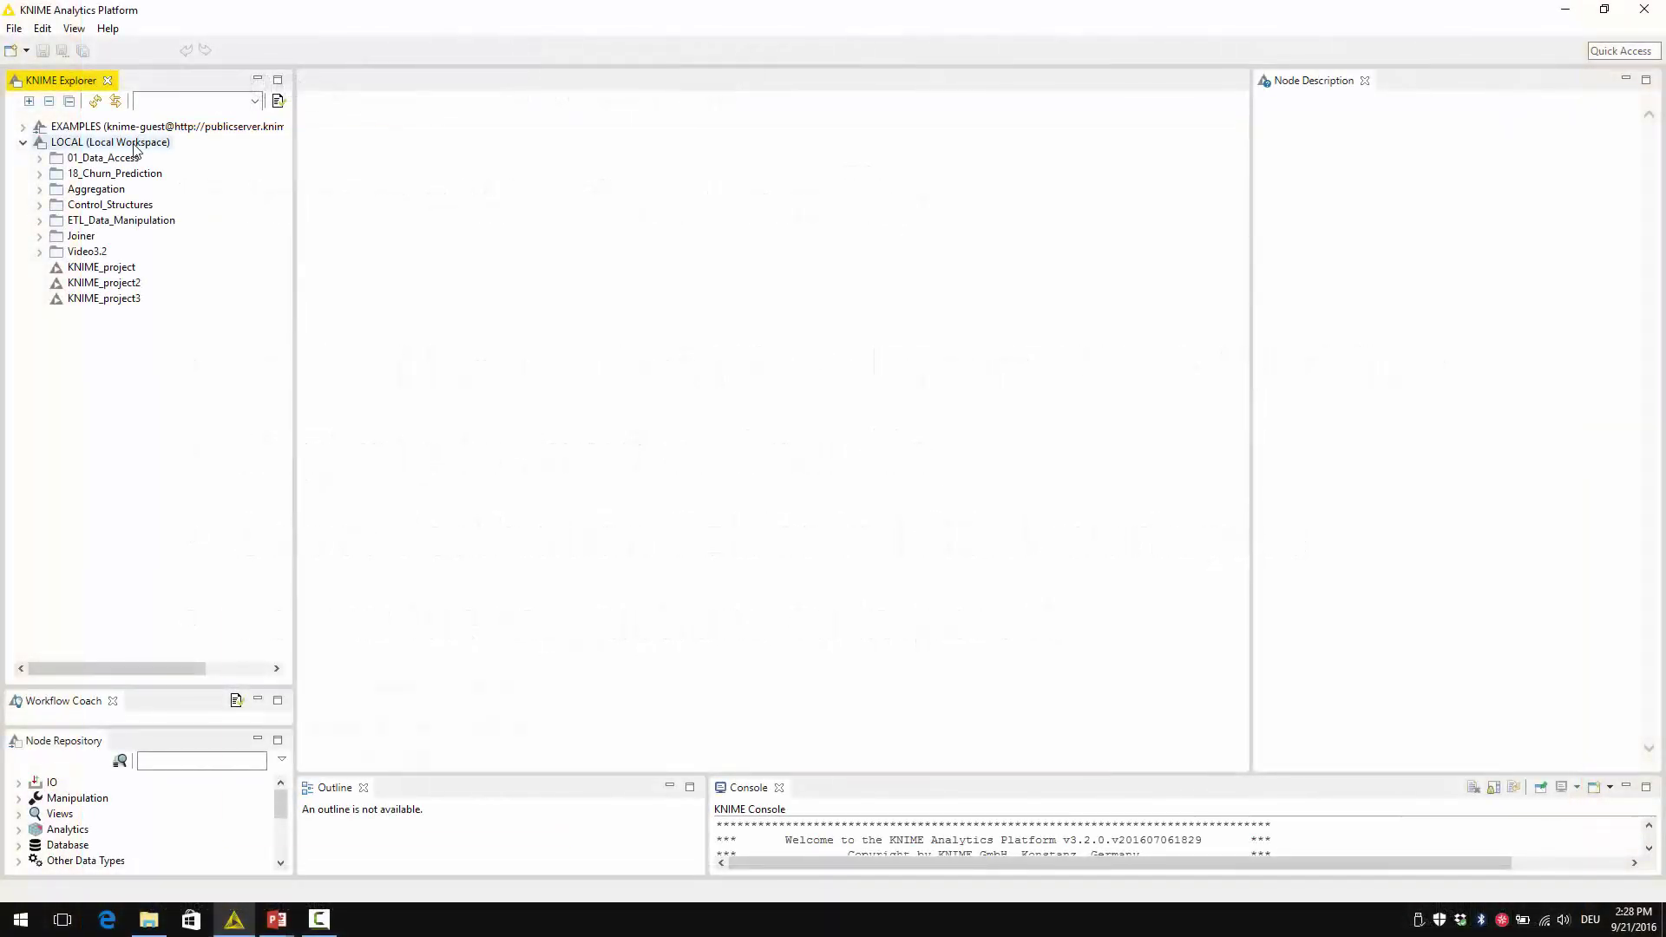
Step: Add a new workflow group named 'demo' under LOCAL (Local Workspace)
right_click(135, 144)
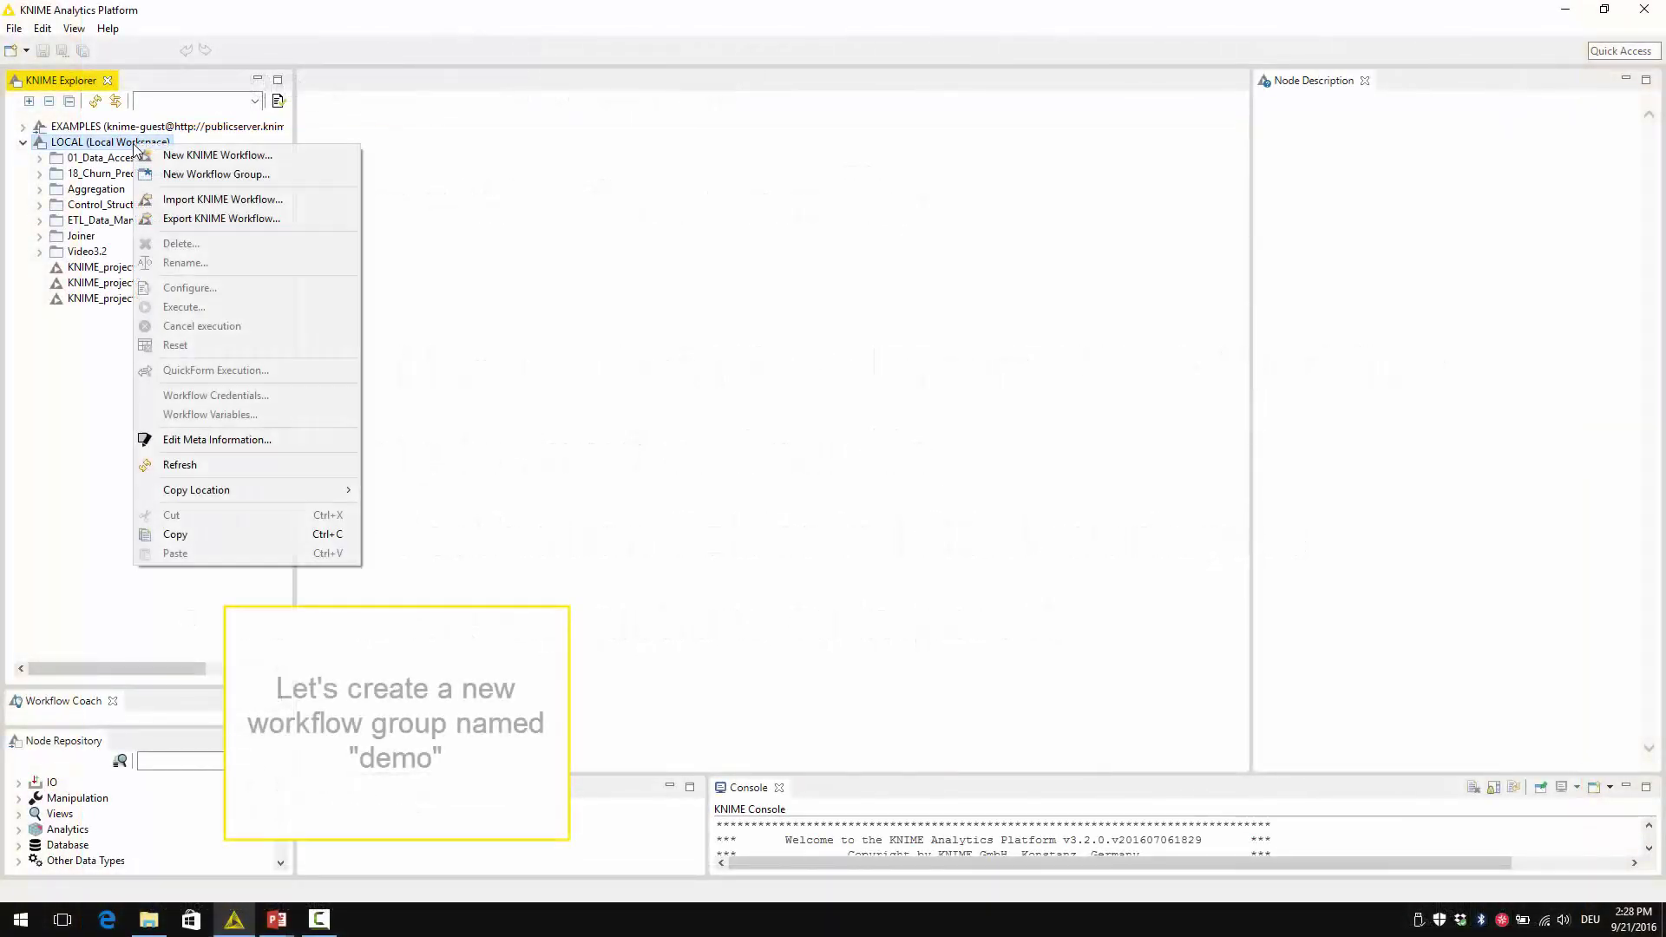
left_click(194, 174)
type("demo")
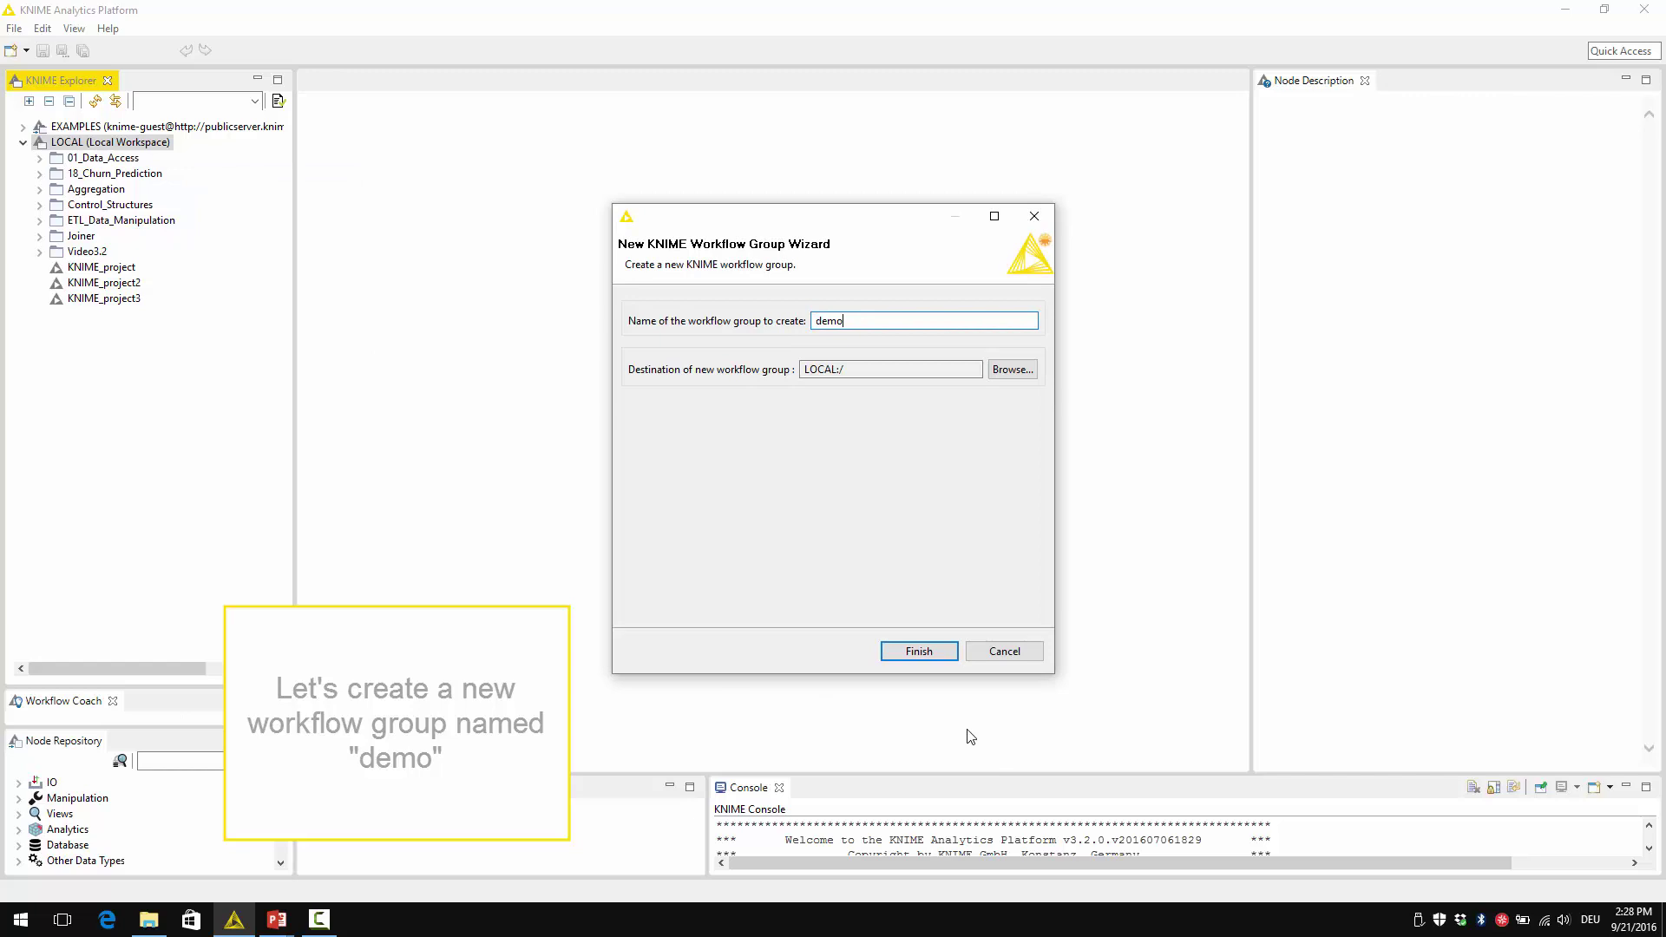
left_click(935, 652)
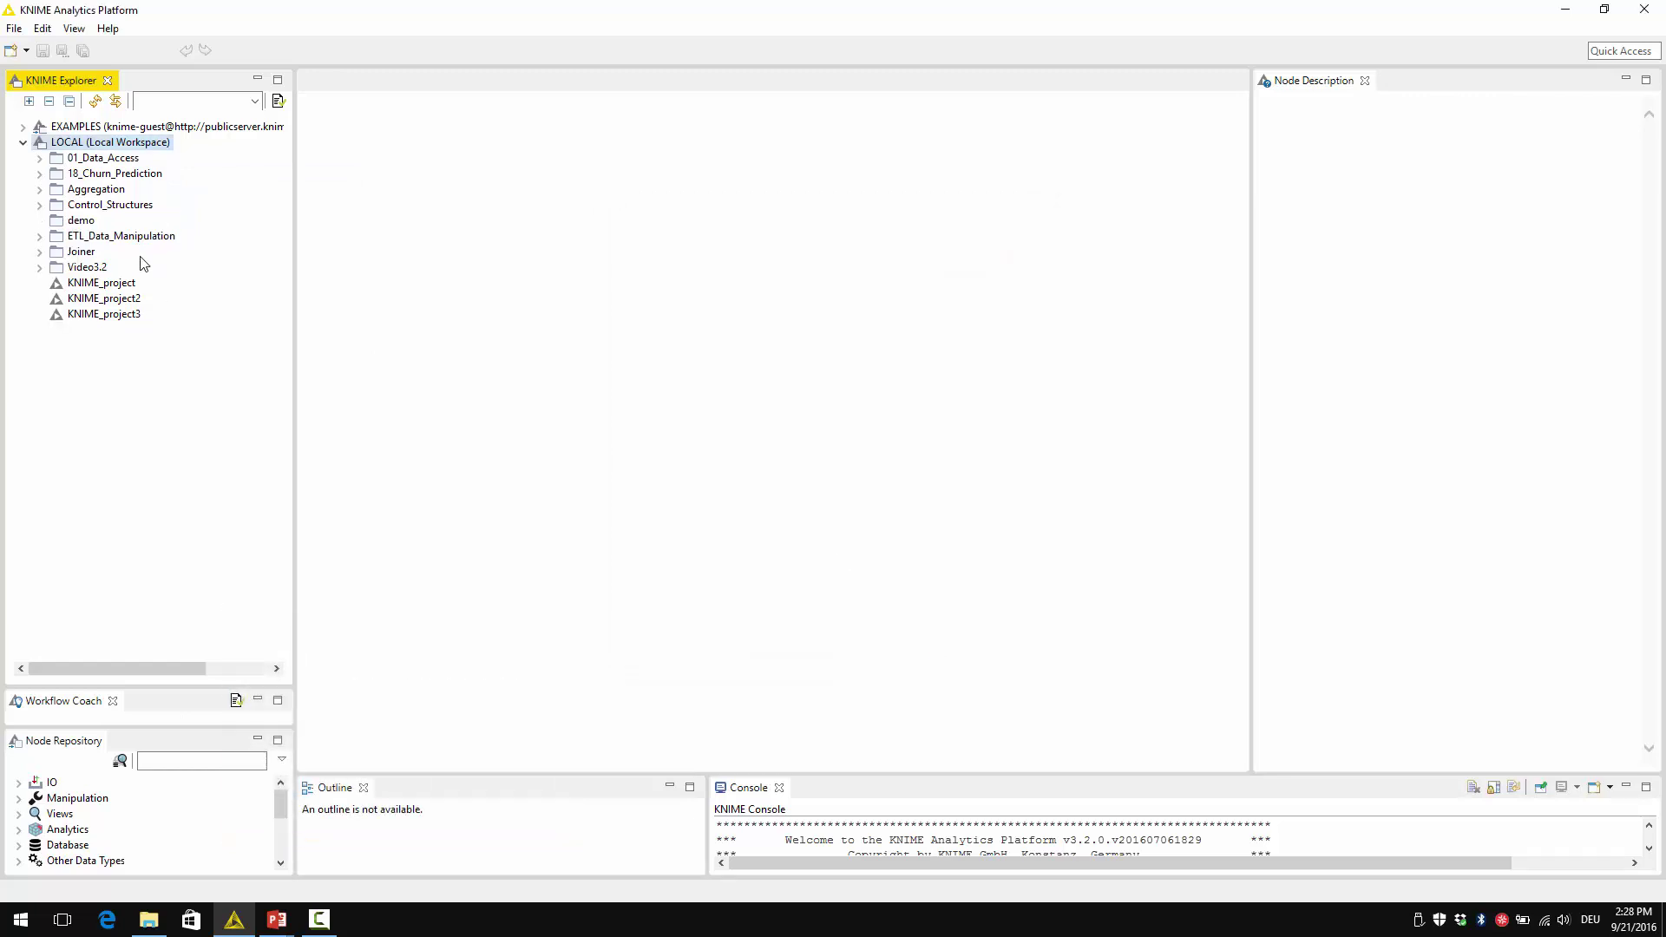
Step: Import Advanced_Row_Filters.knwf as a KNIME workflow with destination folder LOCAL:/demo
left_click(13, 28)
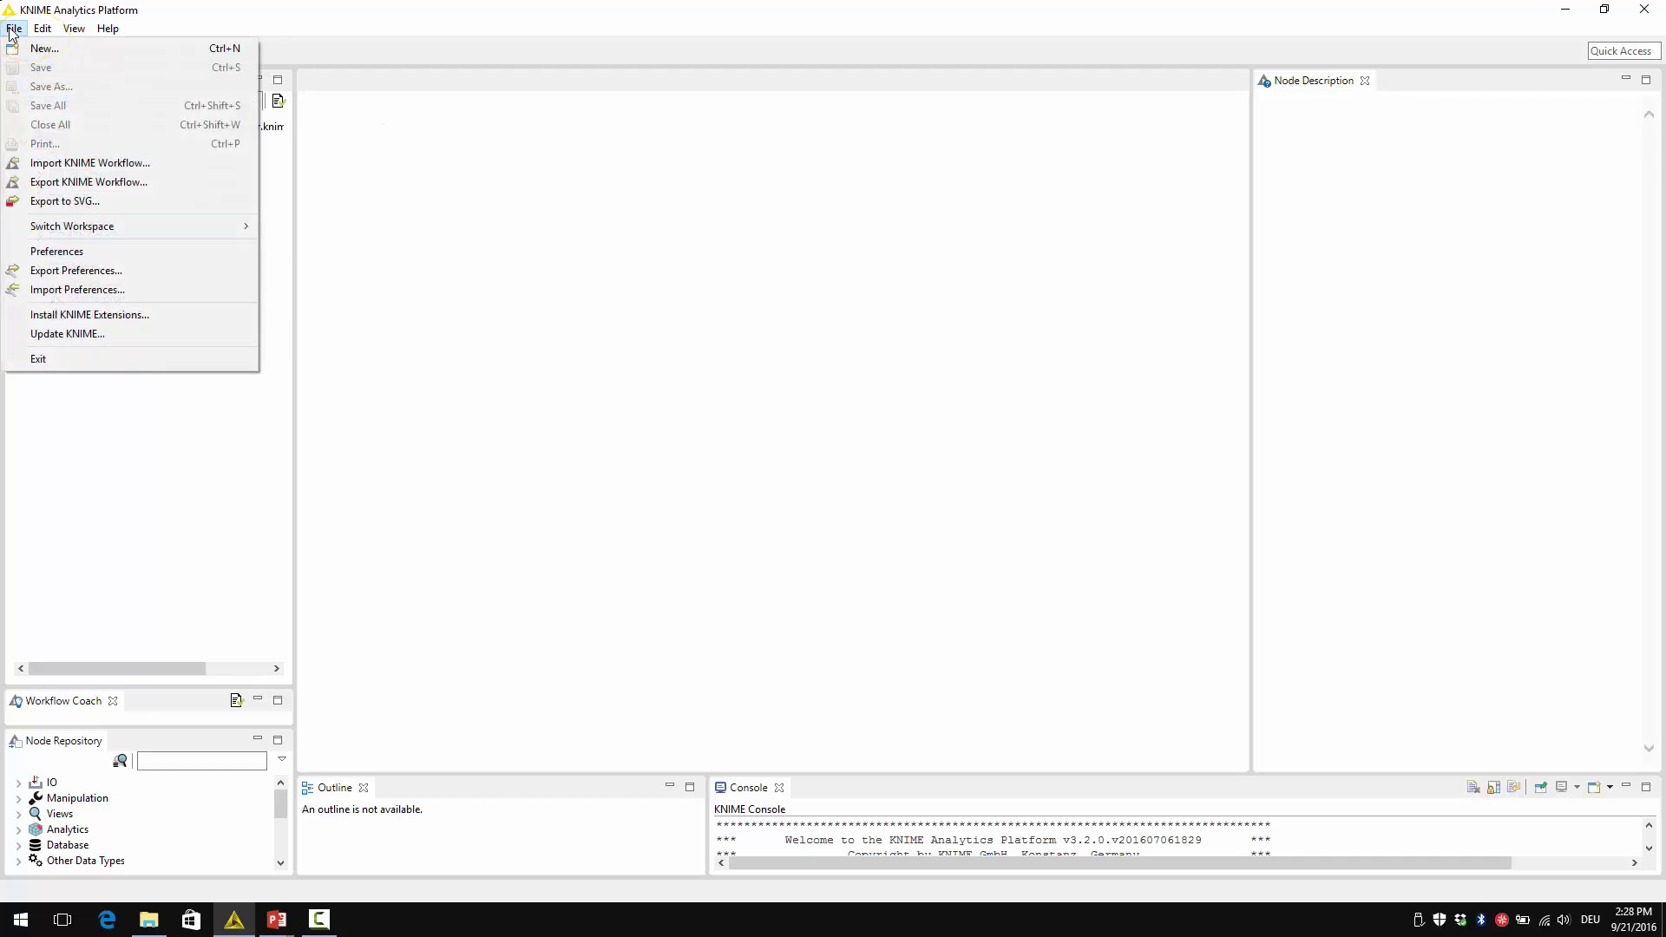
left_click(78, 165)
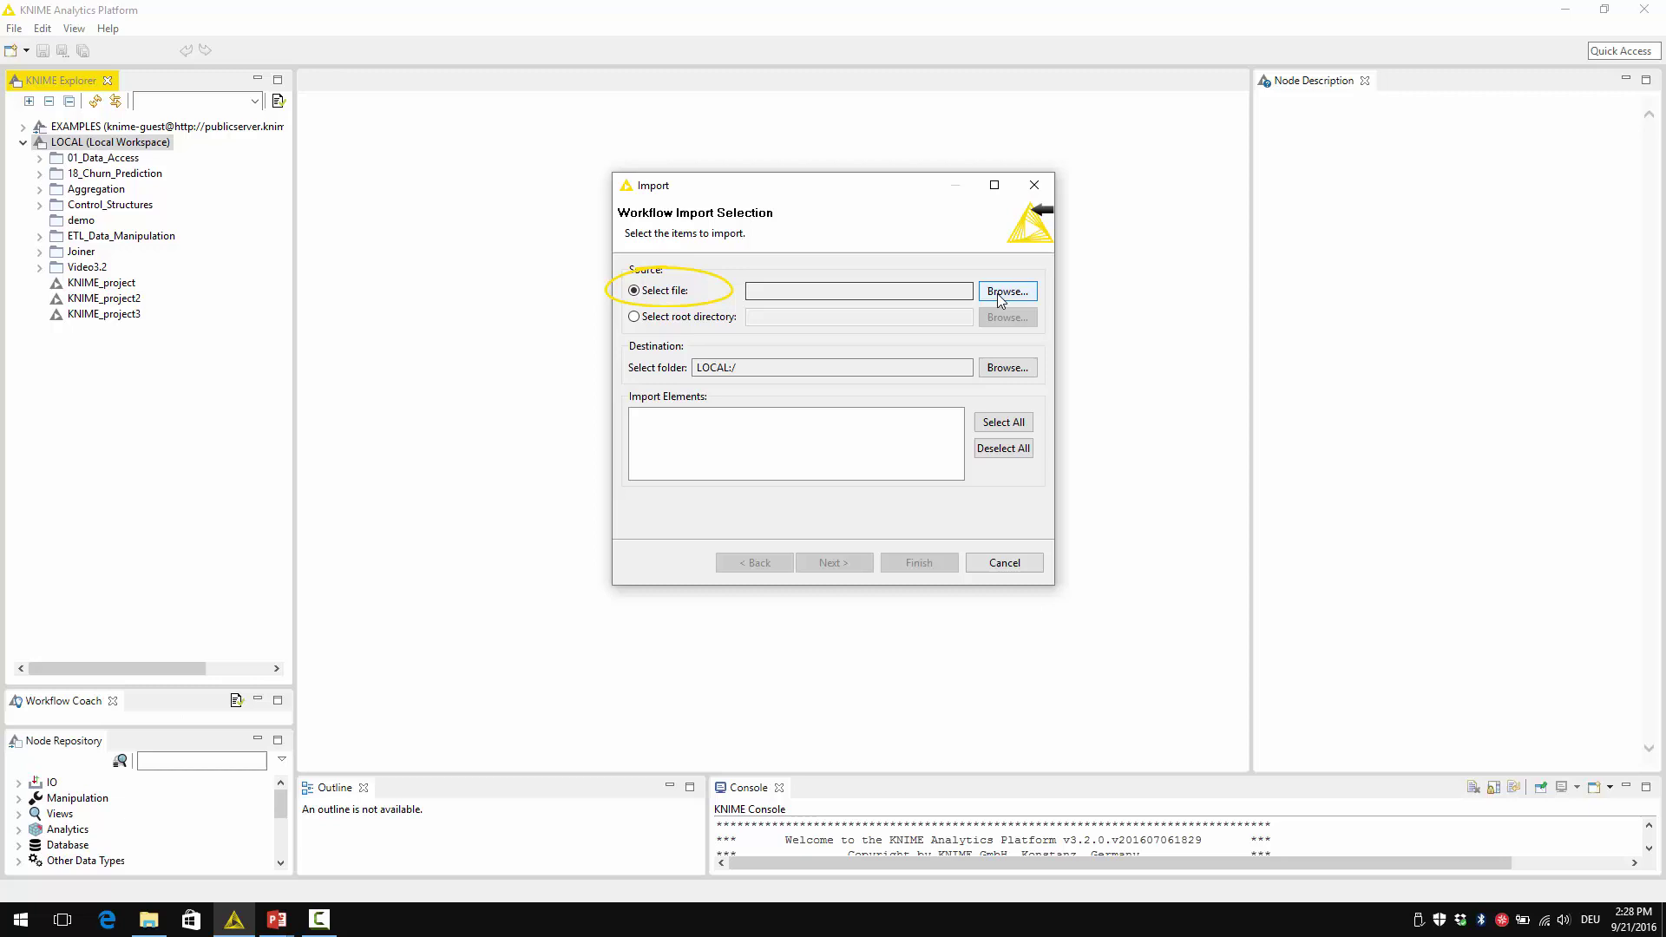
left_click(1005, 292)
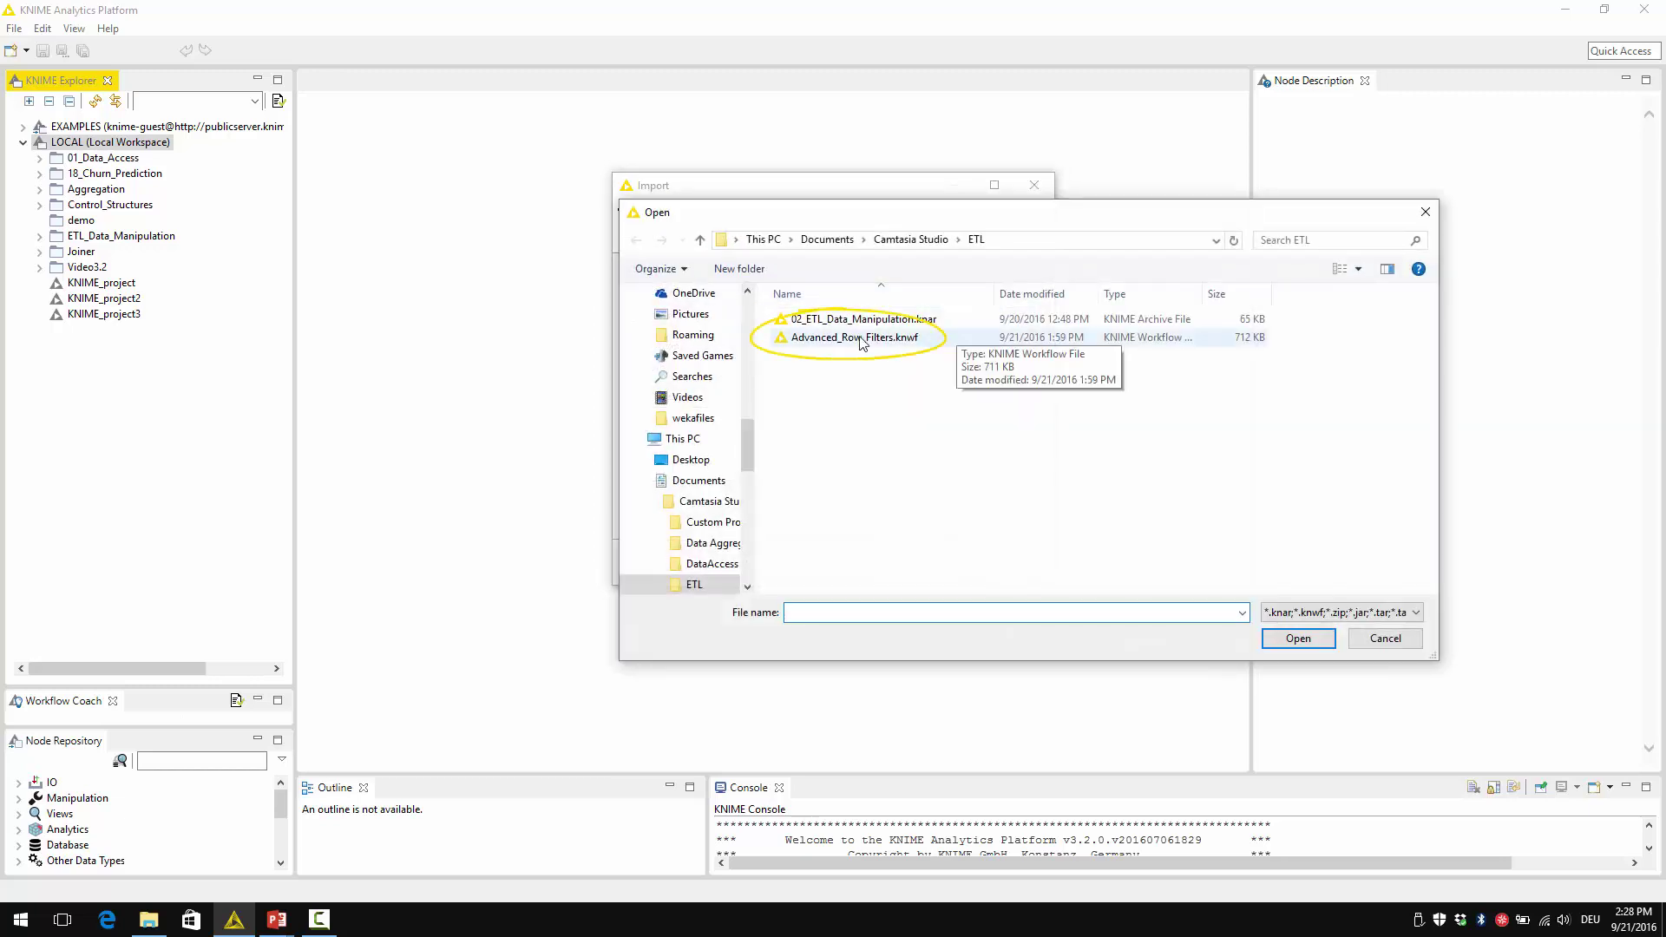
double_click(854, 337)
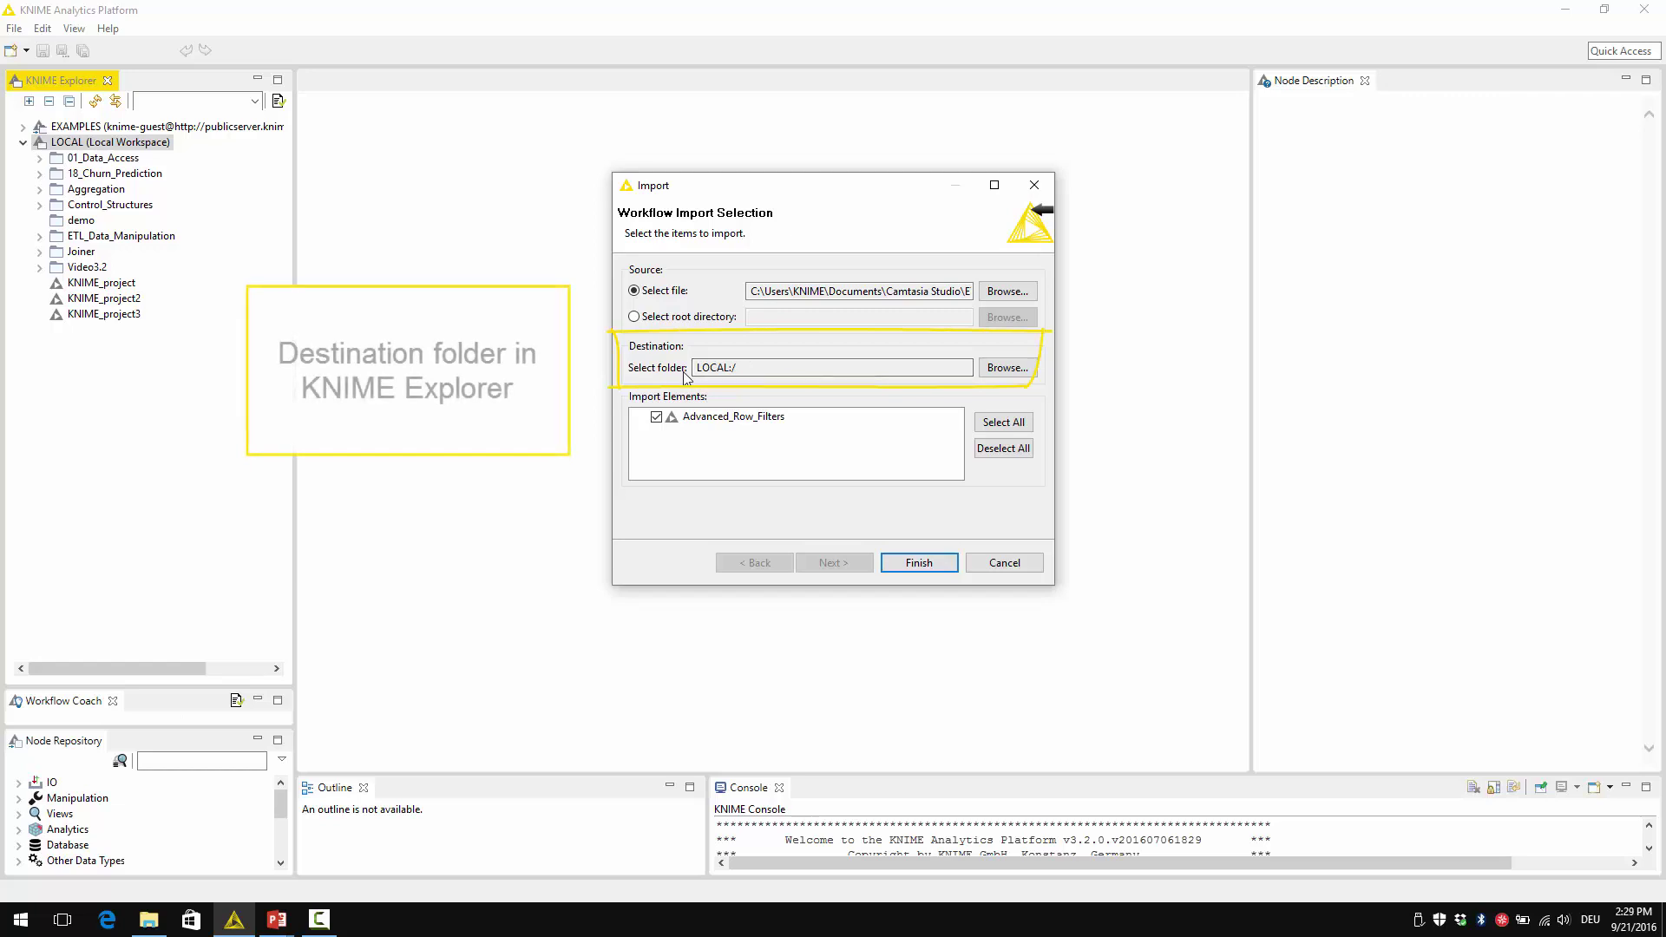
left_click(1006, 367)
left_click(710, 186)
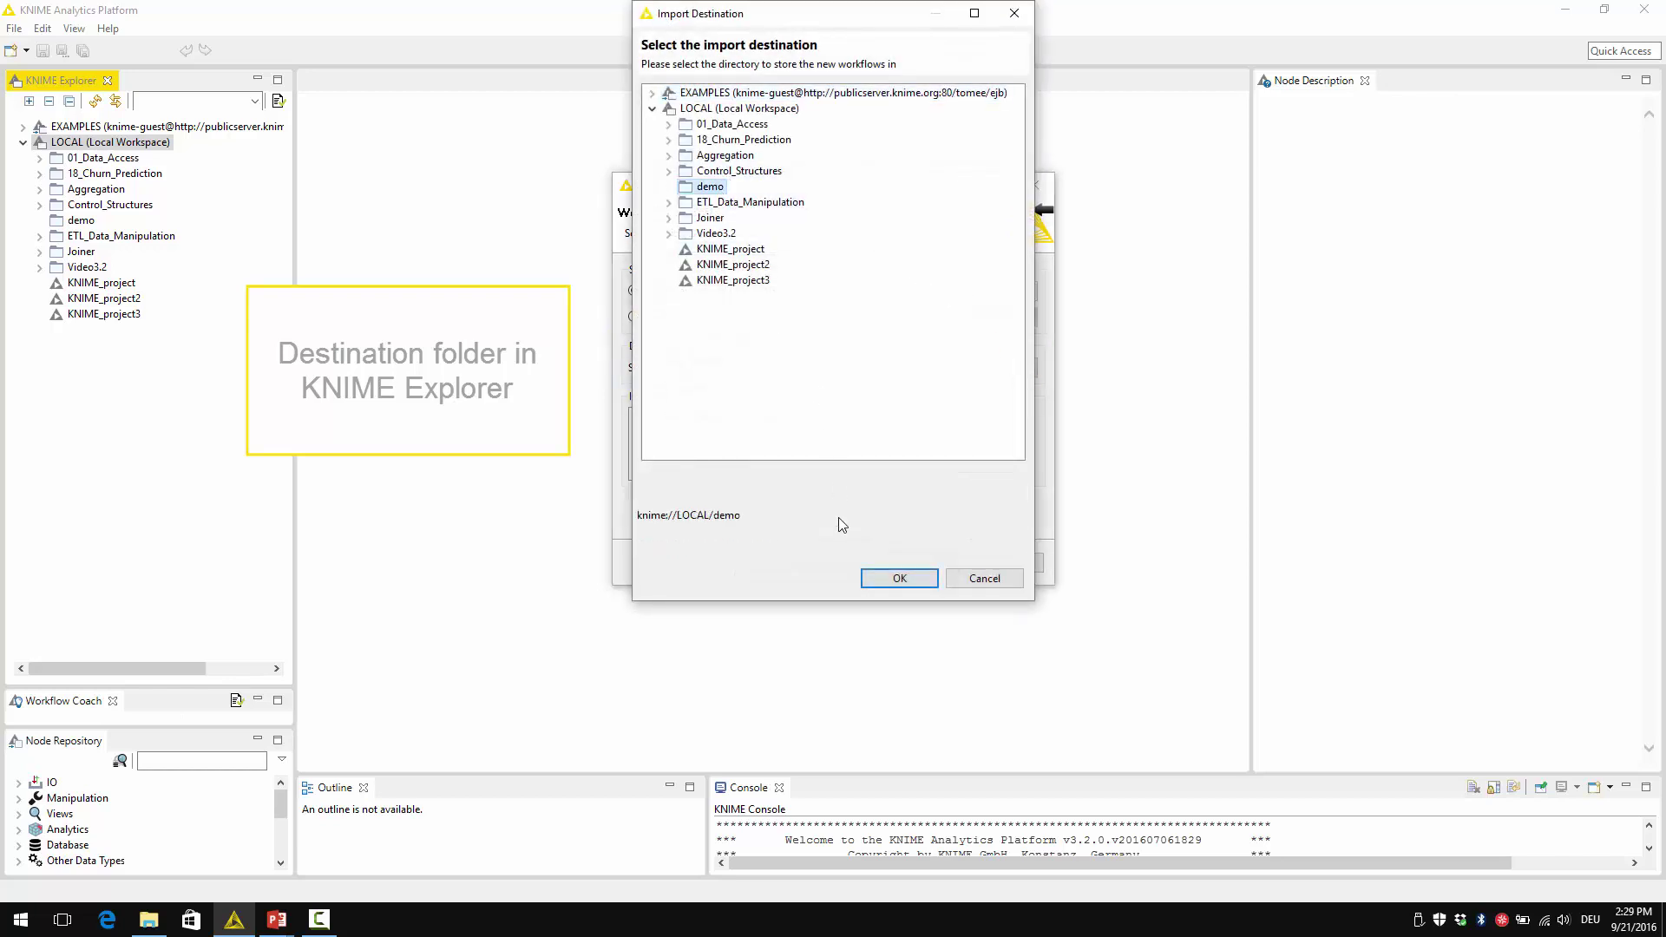
left_click(895, 578)
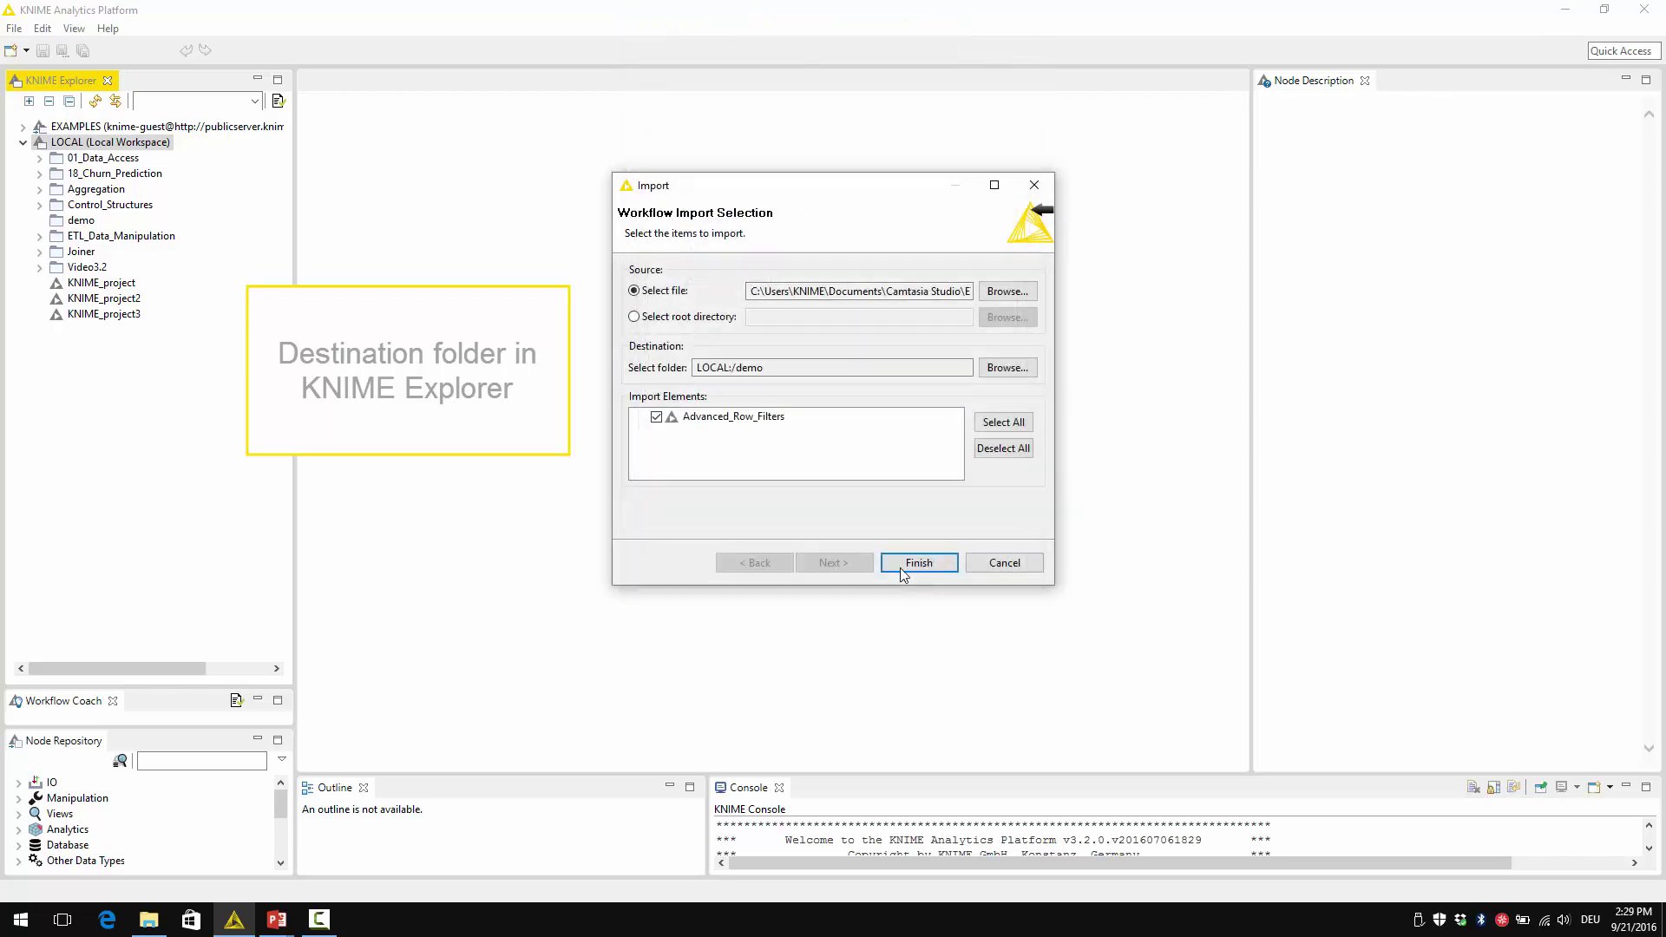
left_click(914, 565)
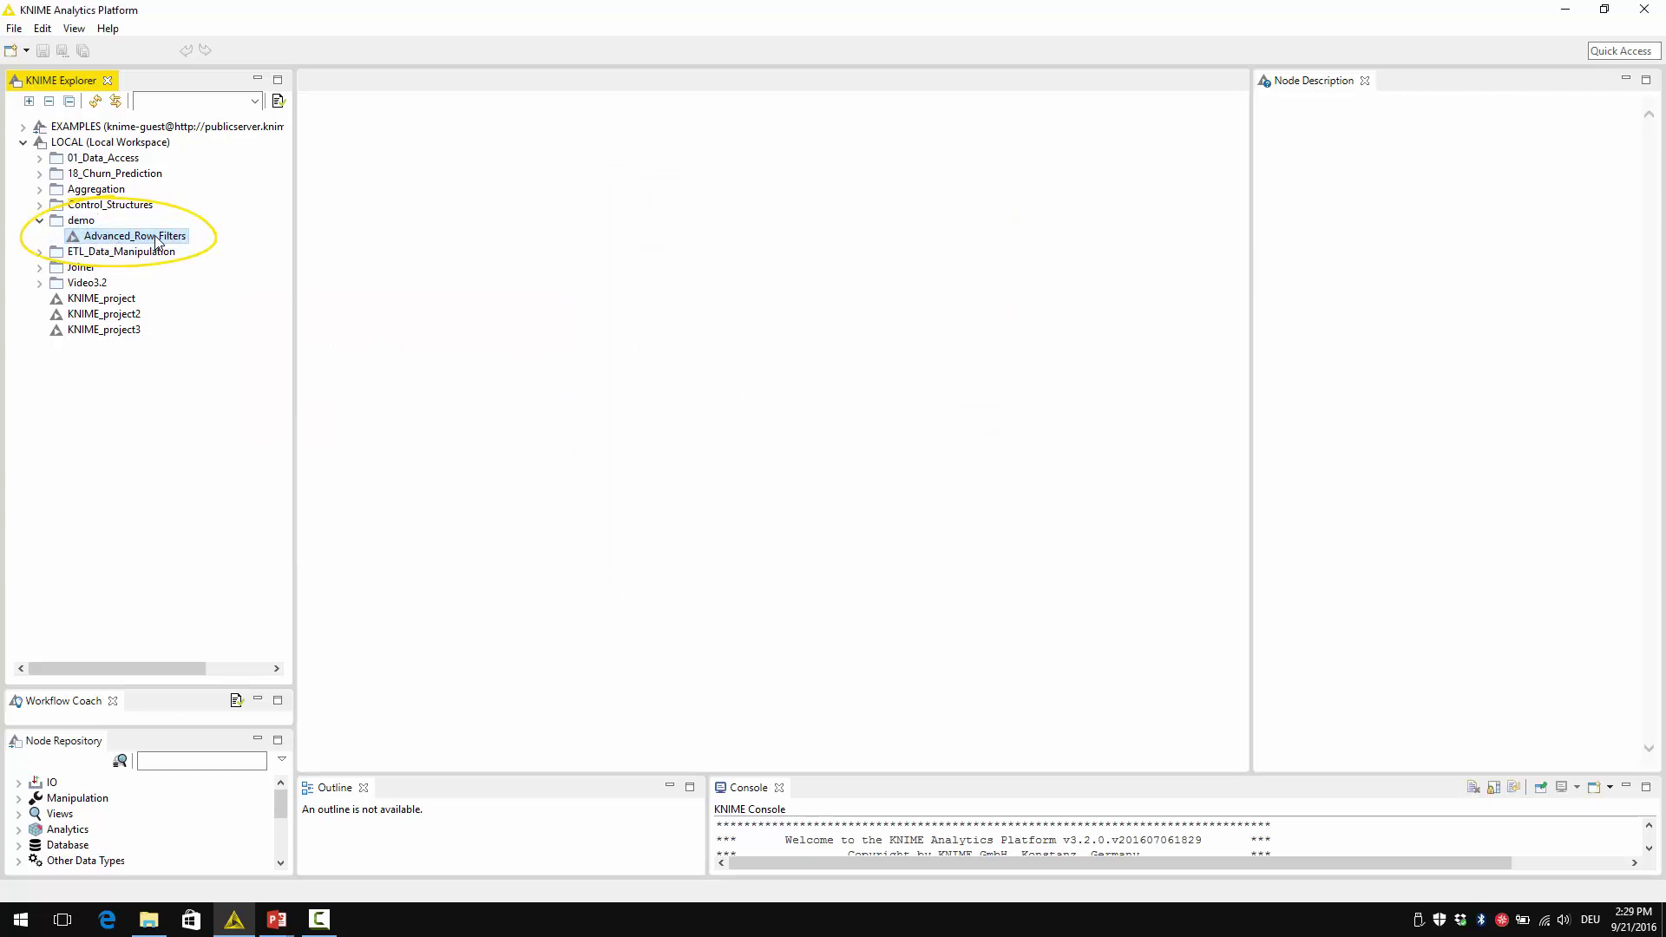
right_click(86, 224)
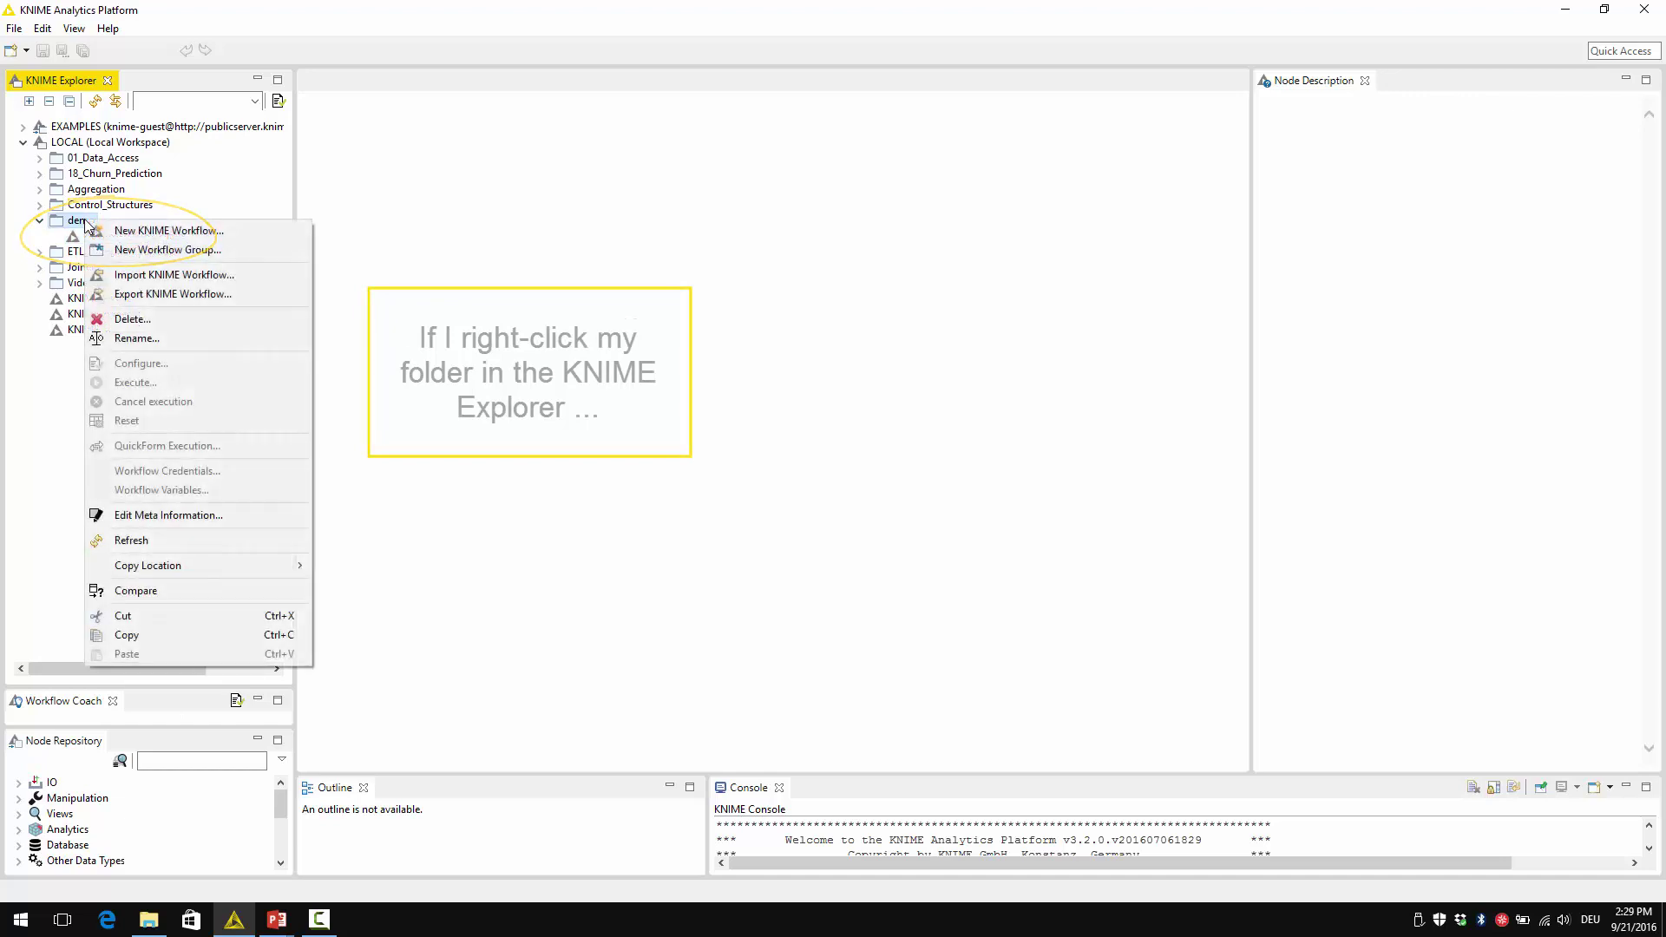
left_click(143, 276)
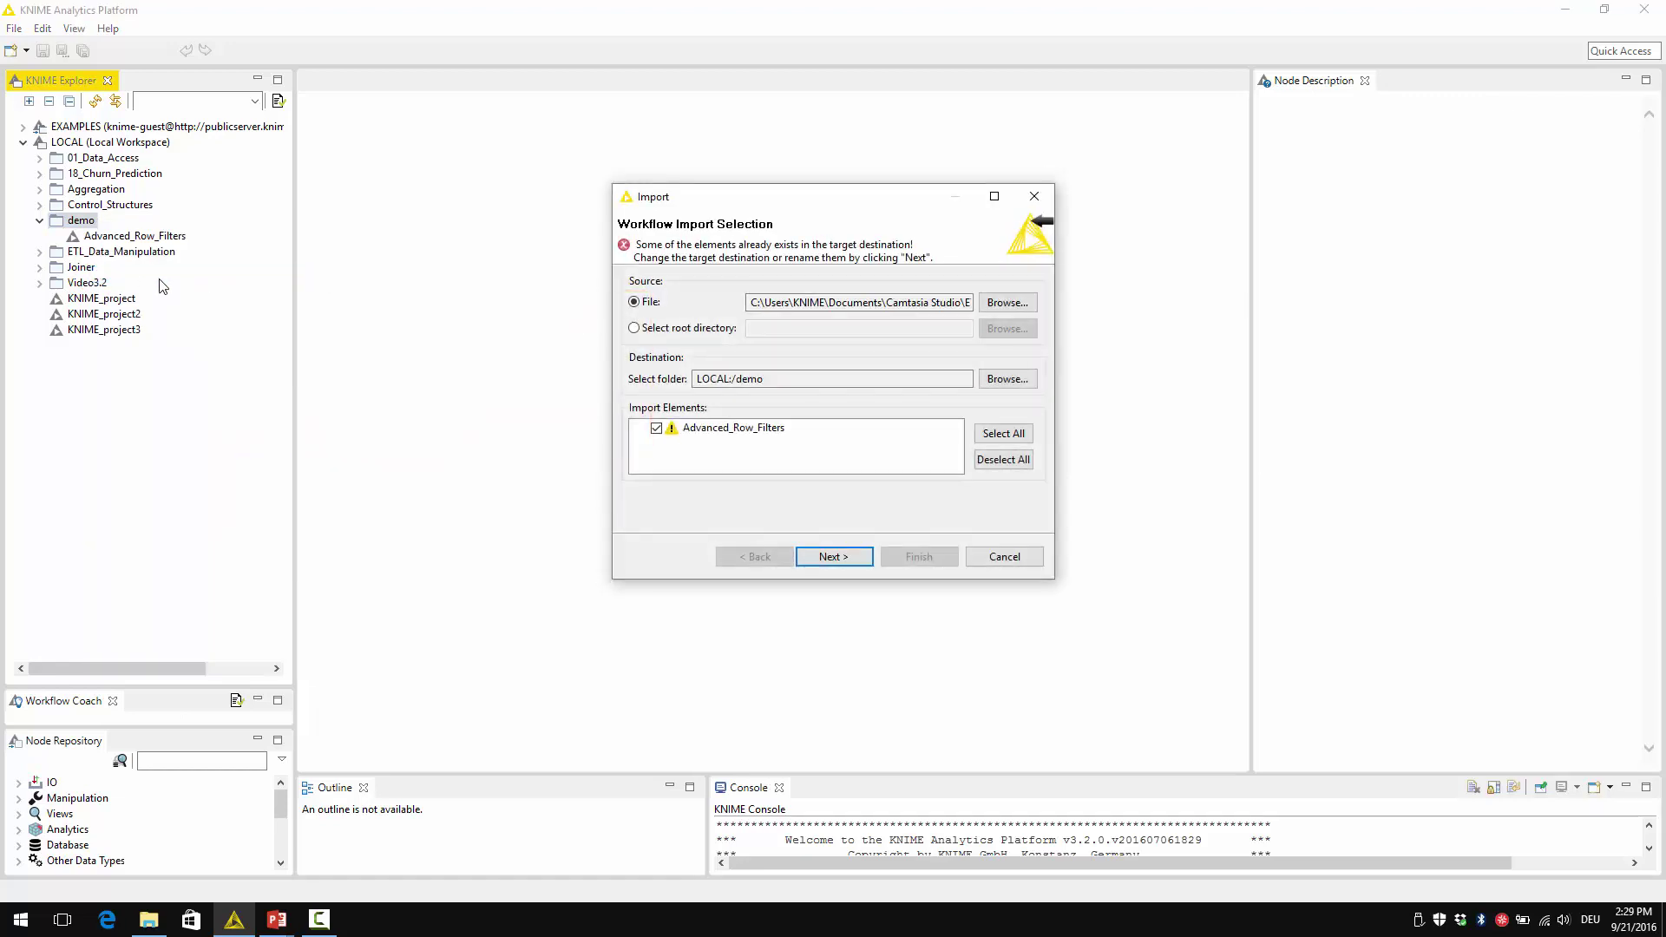
left_click(1003, 557)
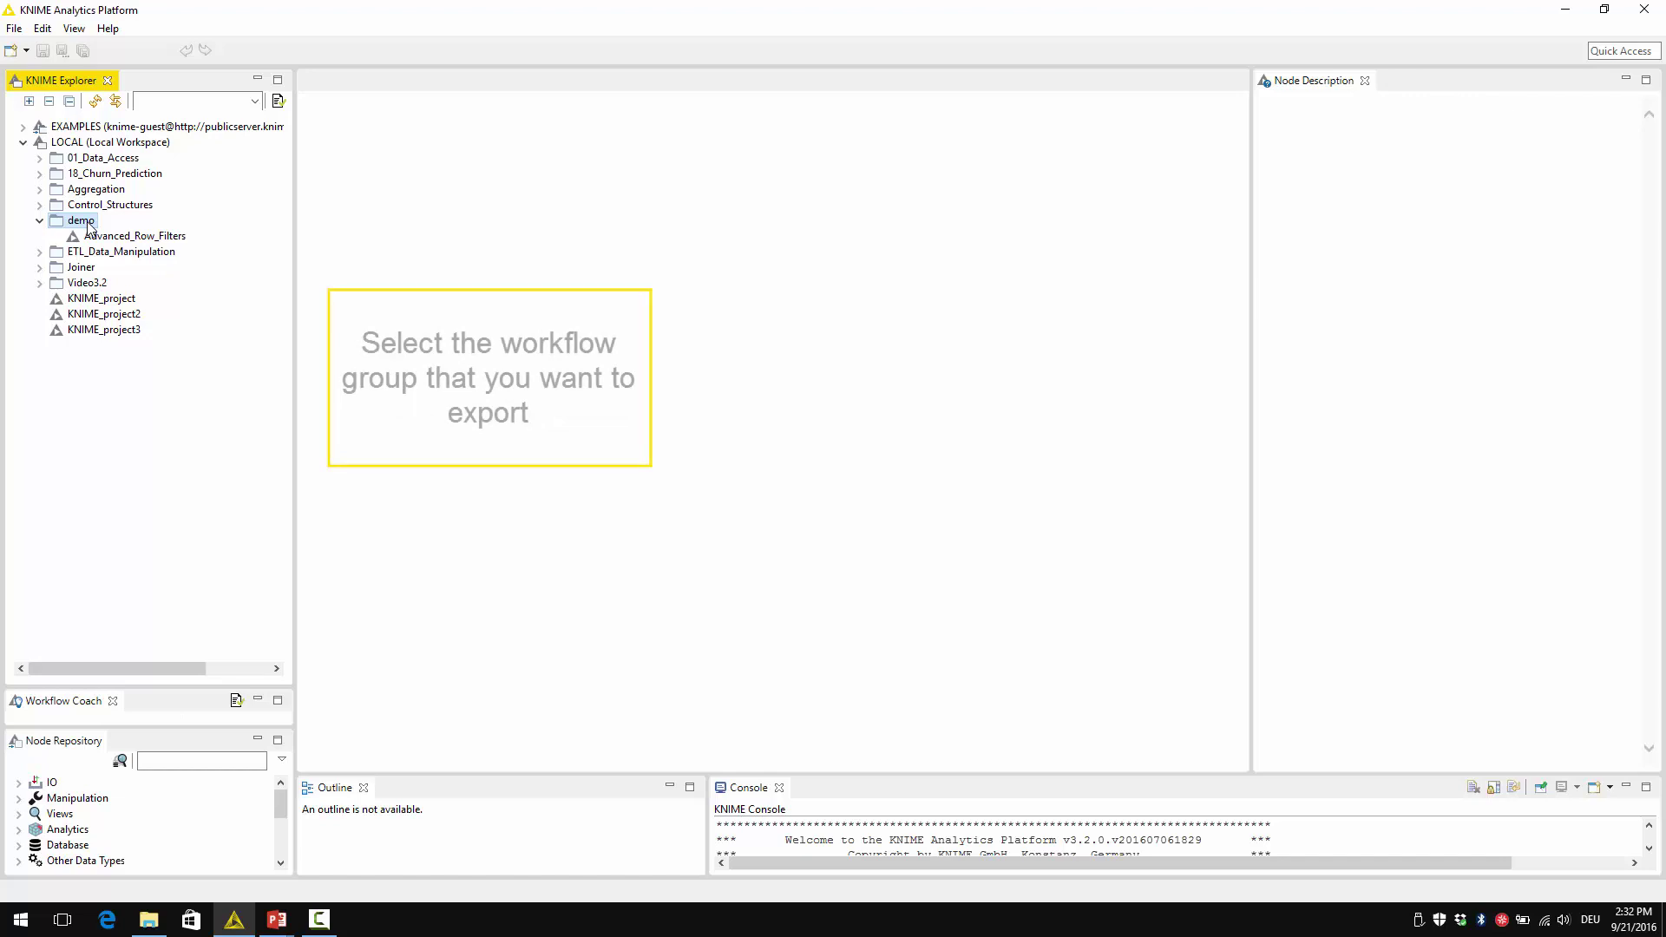
Step: Export the demo group to C:\Users\KNIME\demo.knar with data excluded, overwriting the existing archive
right_click(88, 223)
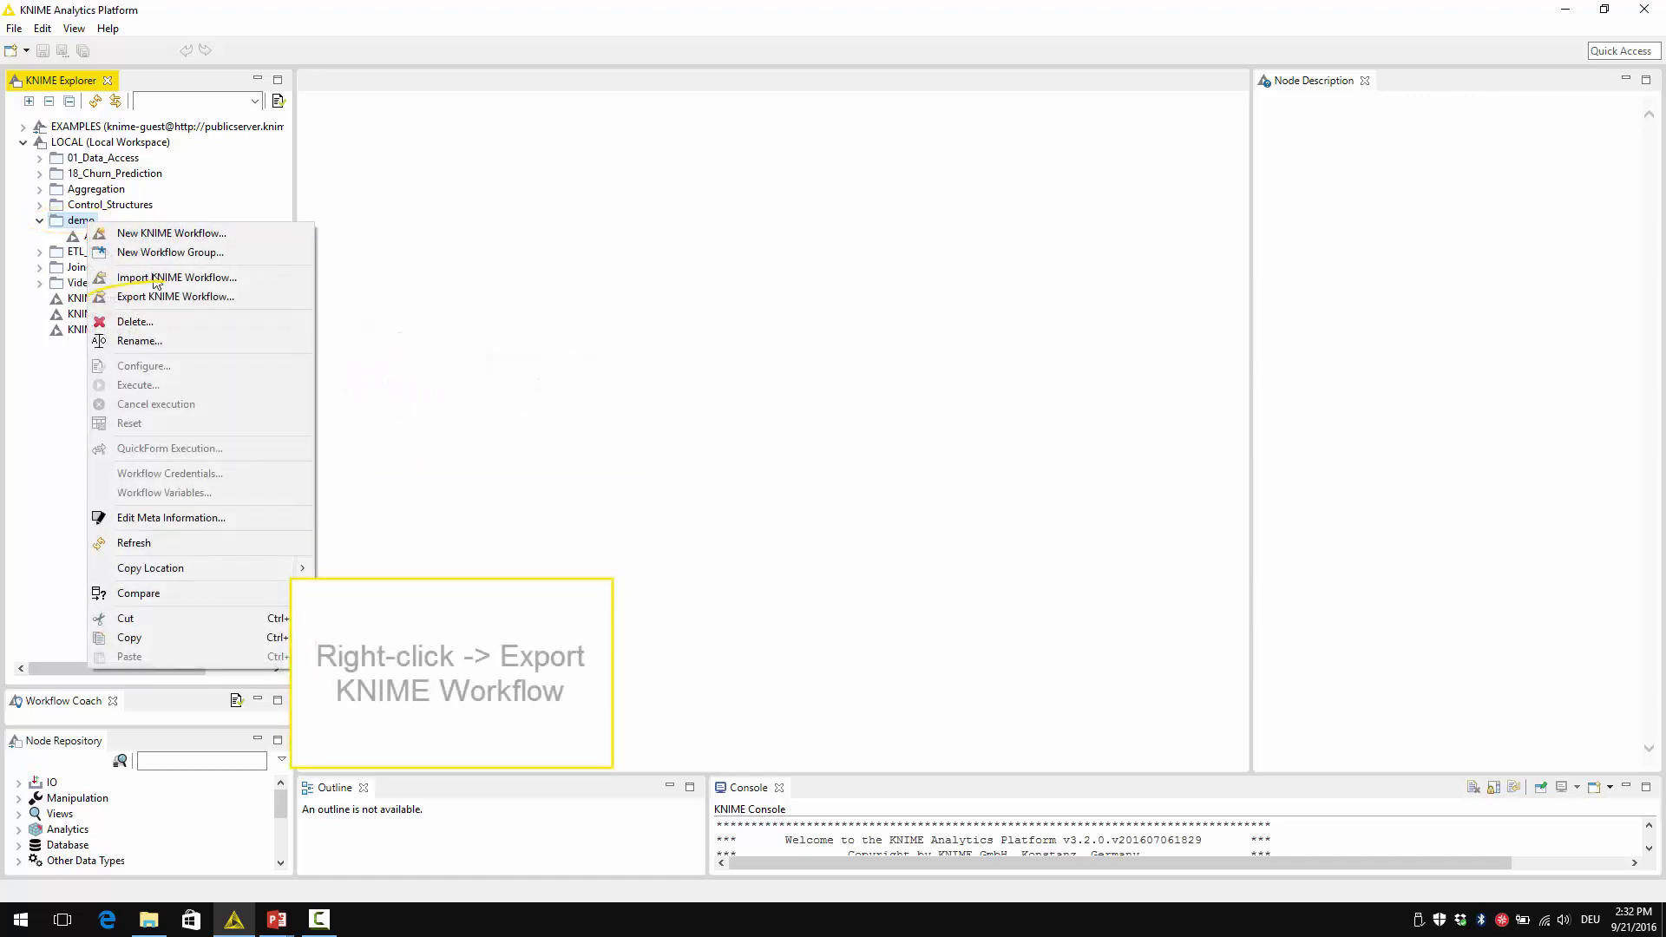
left_click(174, 297)
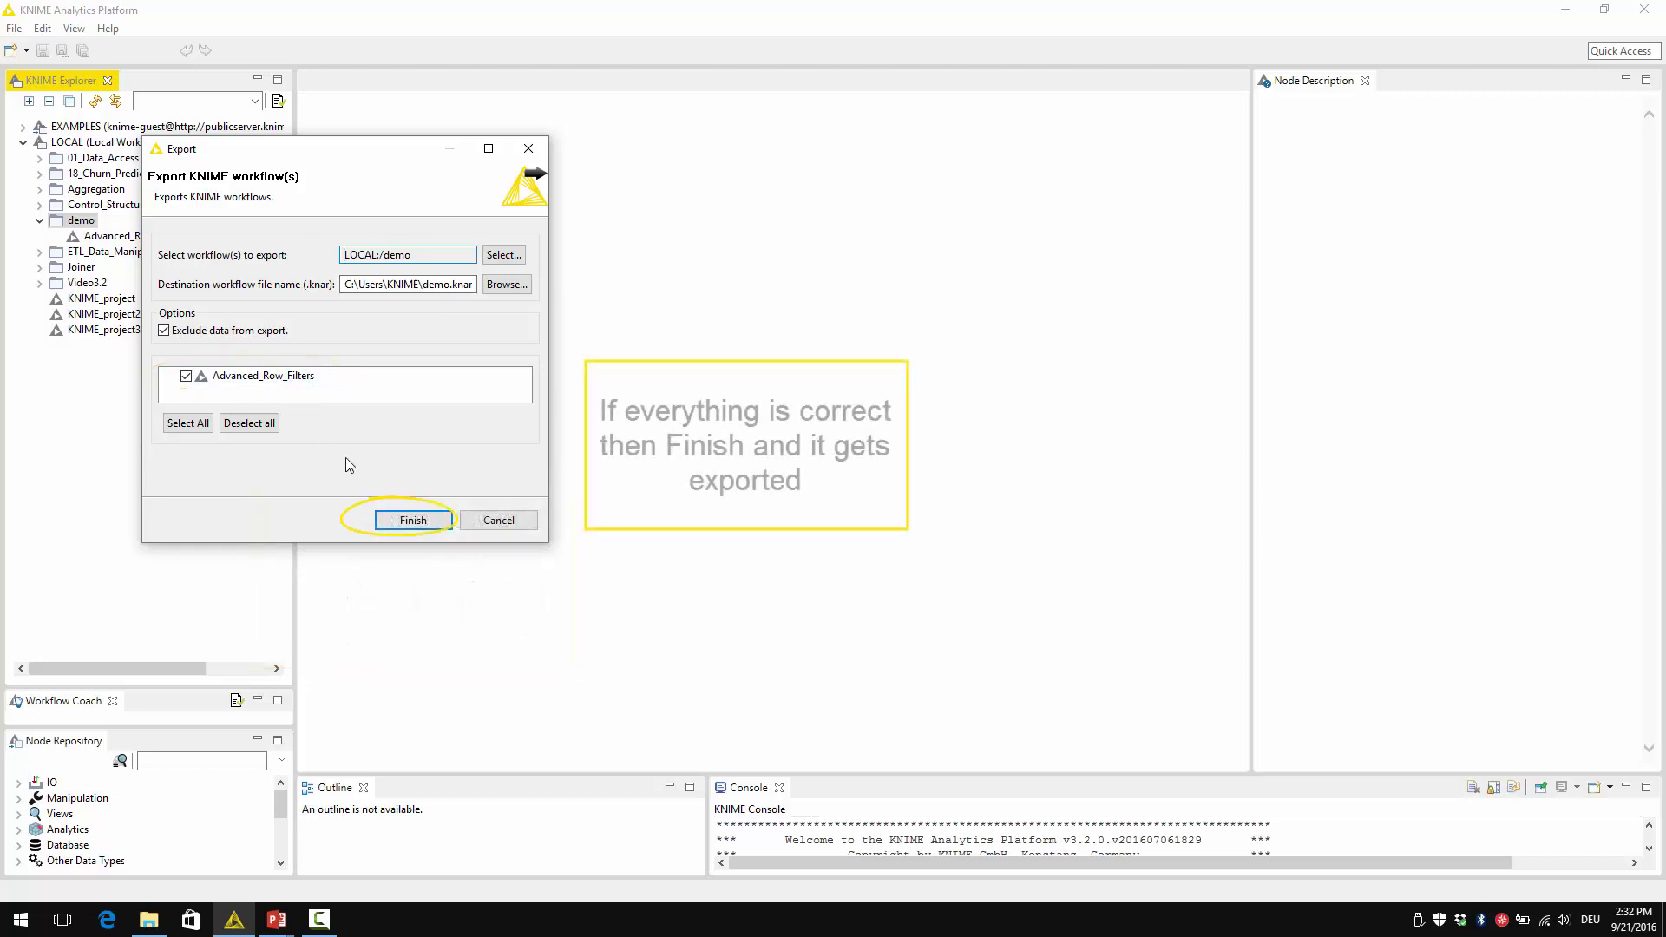
left_click(413, 519)
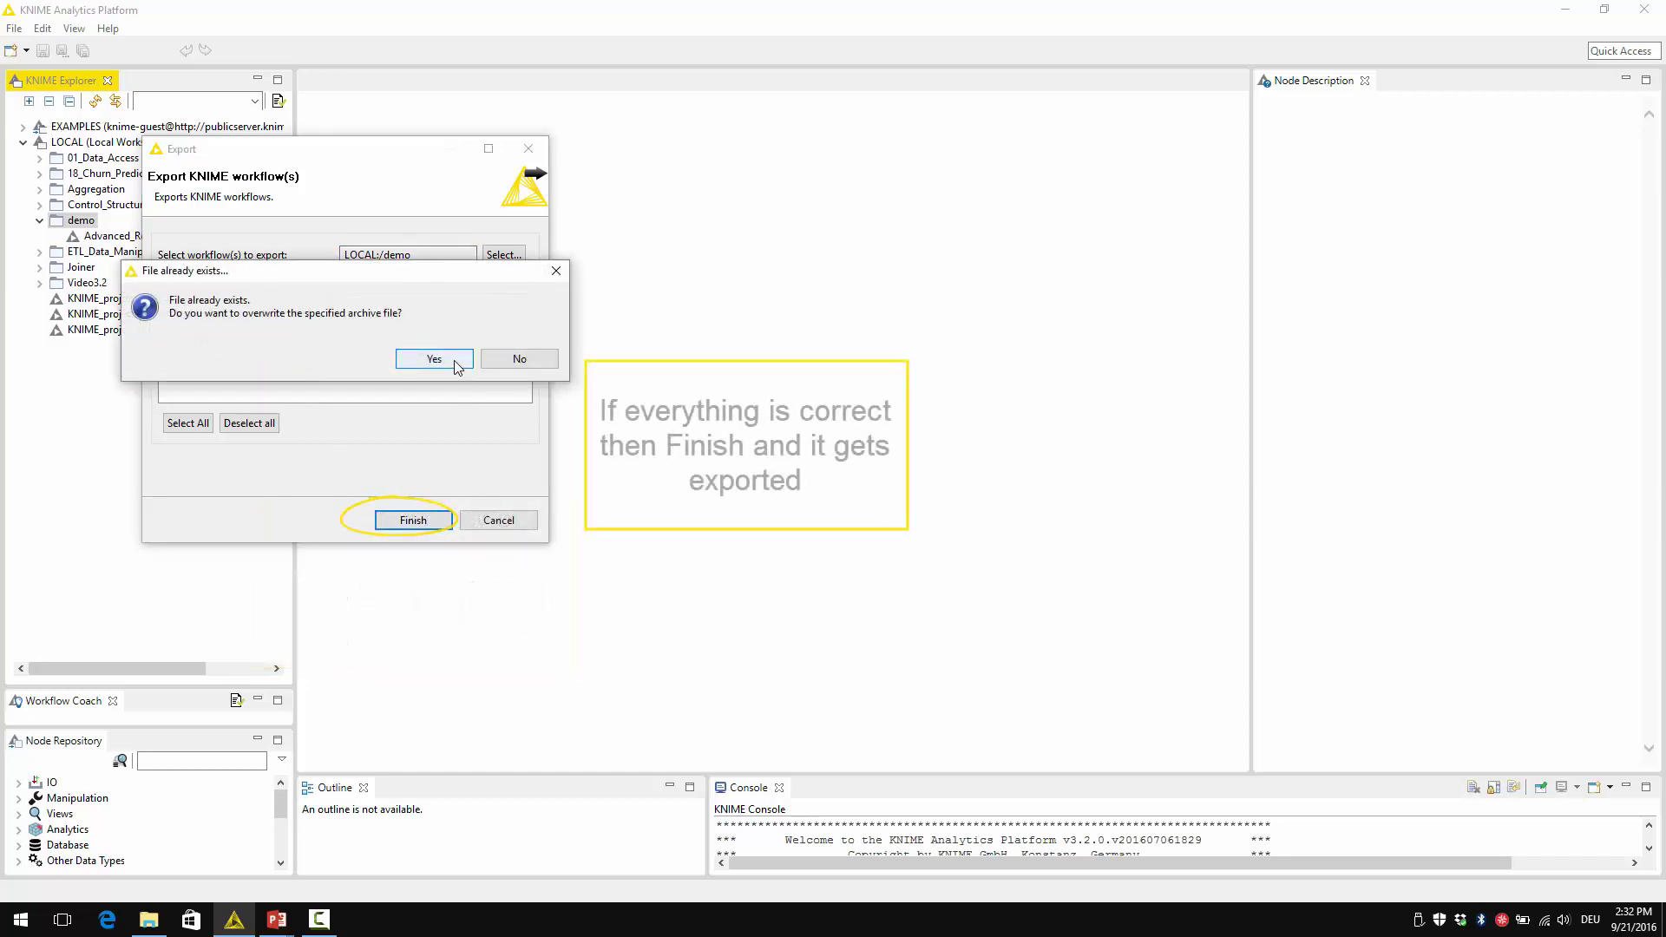
left_click(434, 359)
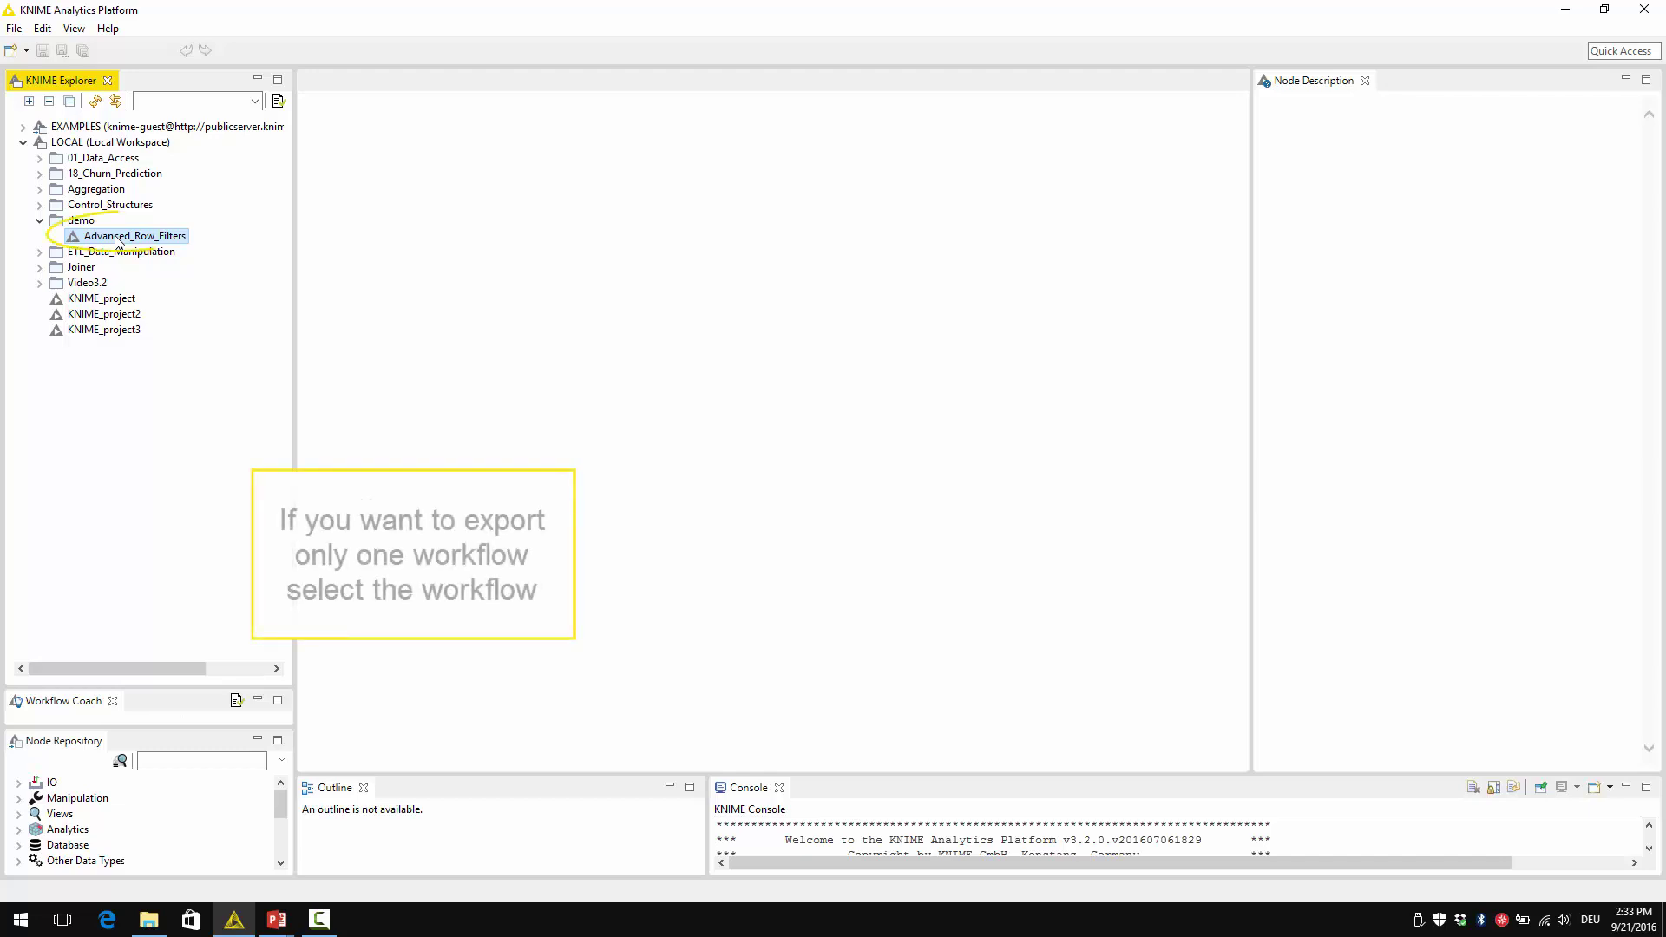
Step: Open Advanced_Row_Filters export options, toggle 'Exclude data from export' off and on, then cancel
right_click(118, 237)
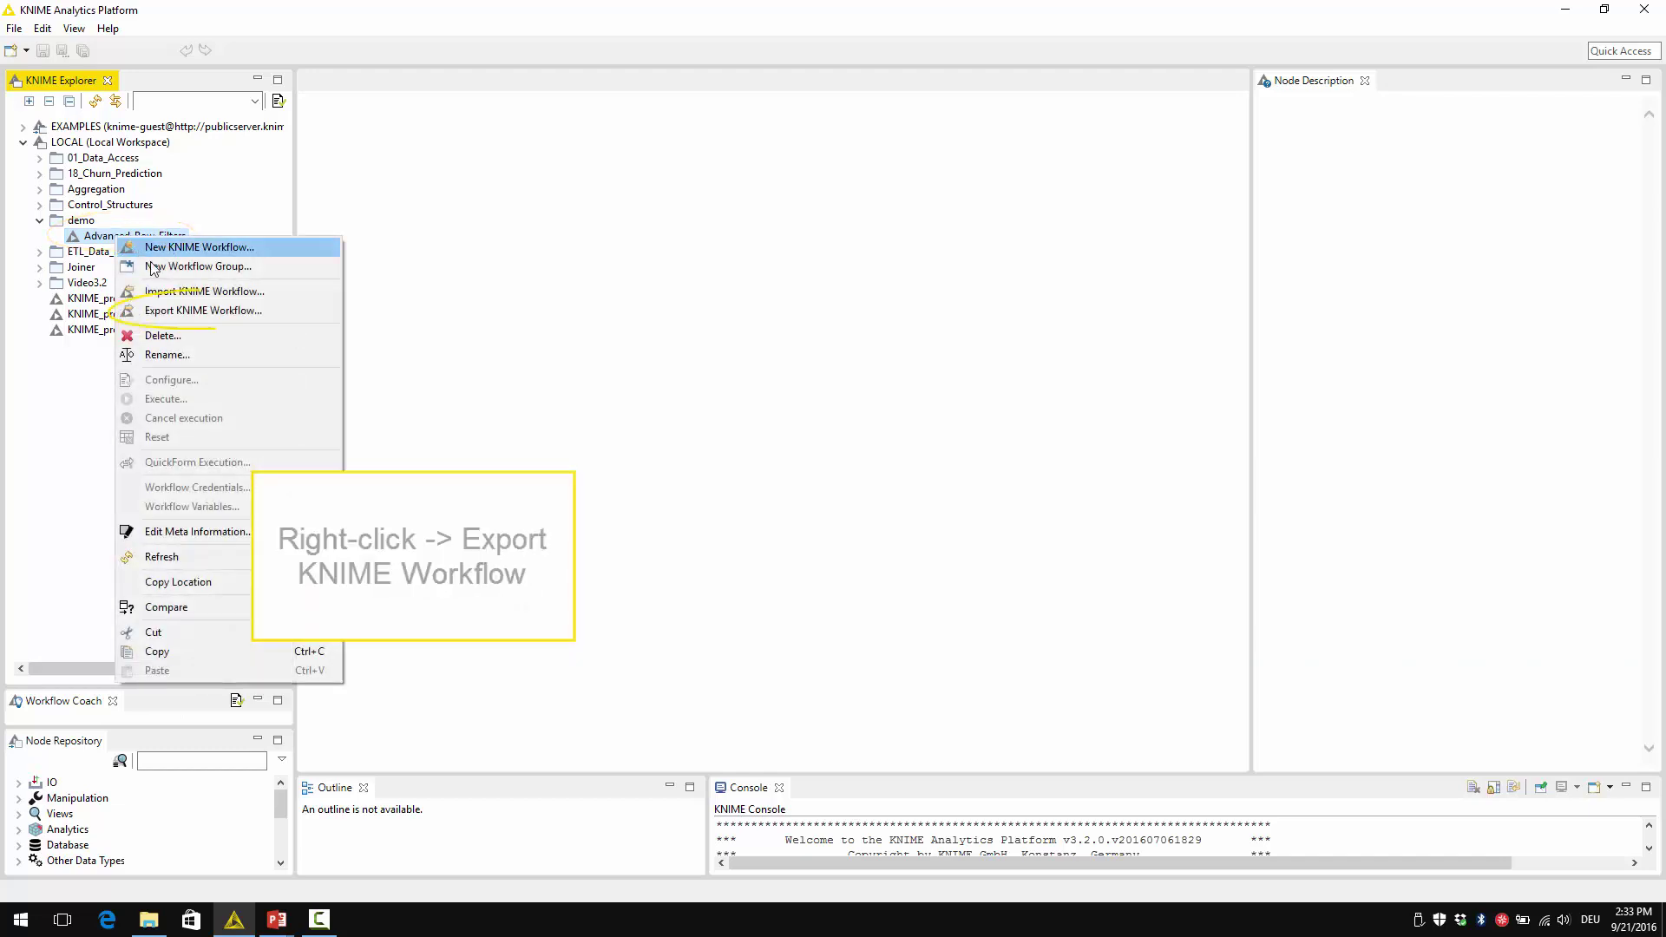
left_click(182, 310)
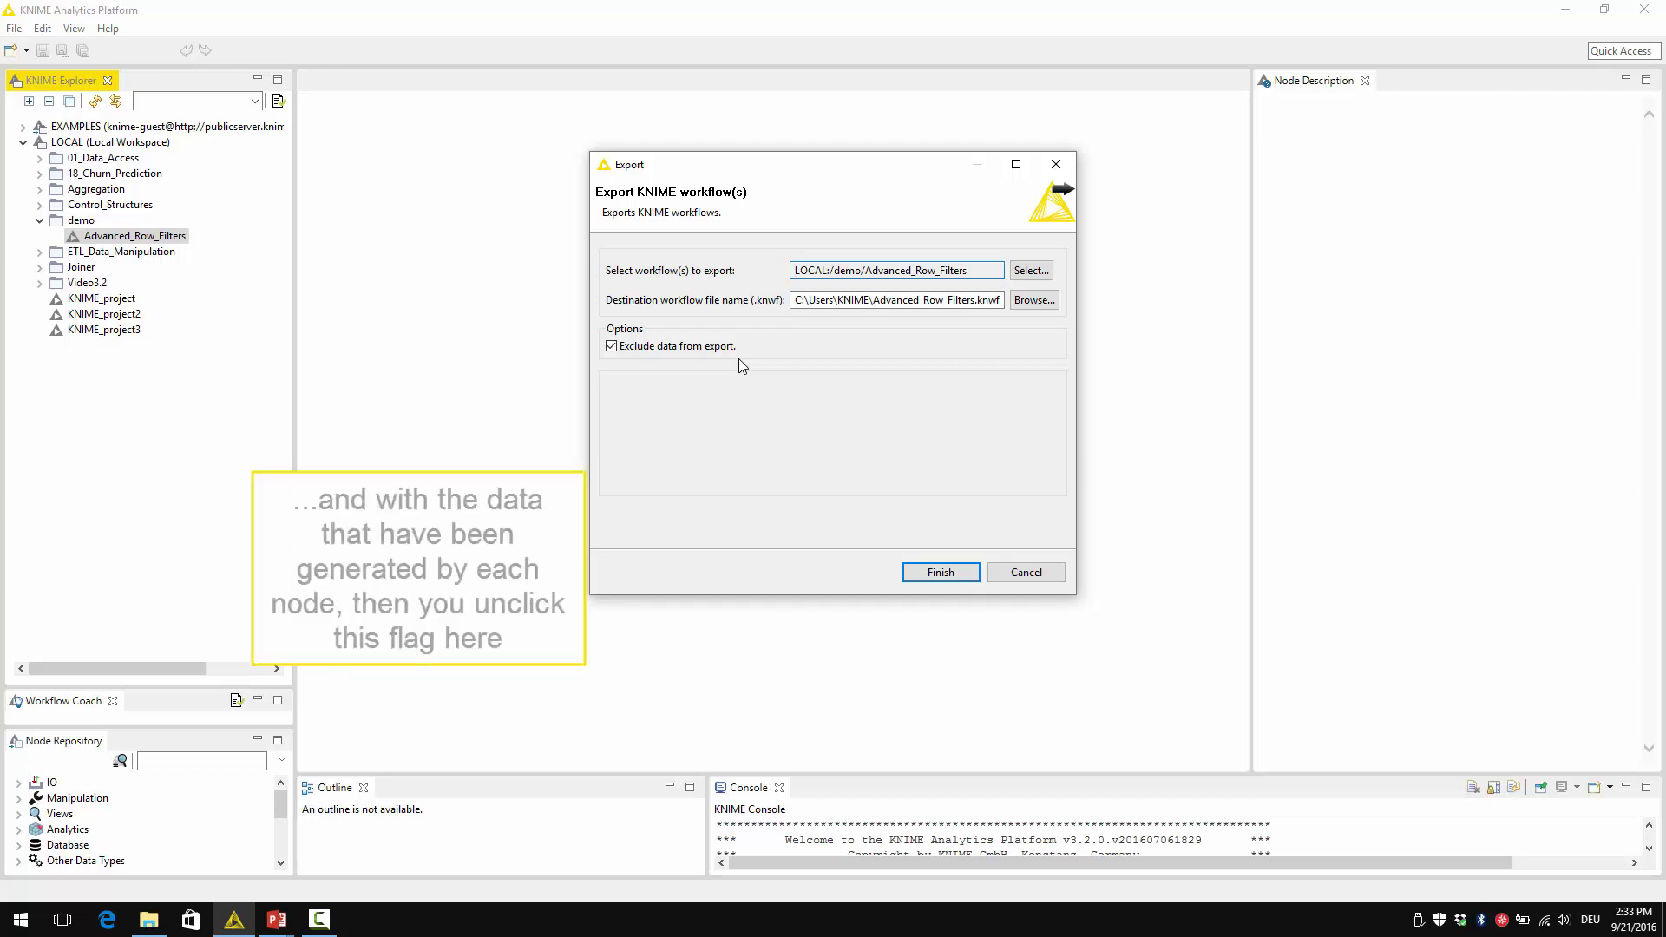
left_click(611, 346)
left_click(612, 347)
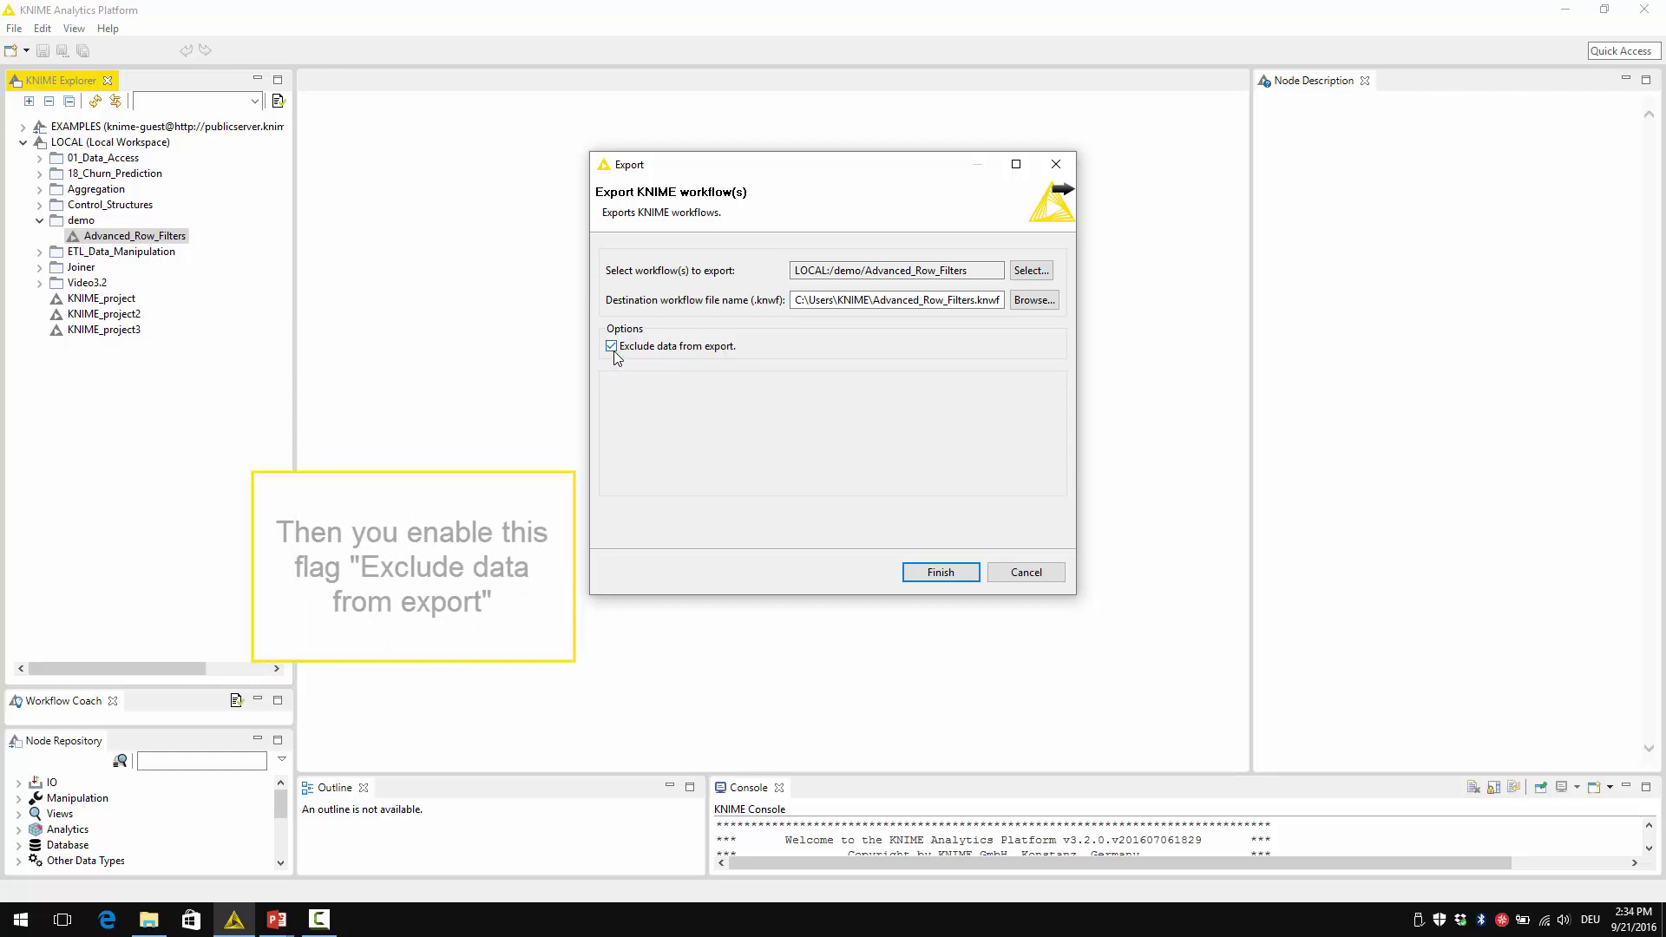
left_click(1035, 580)
Step: Reopen Export KNIME Workflow from the File menu and cancel without exporting
left_click(14, 30)
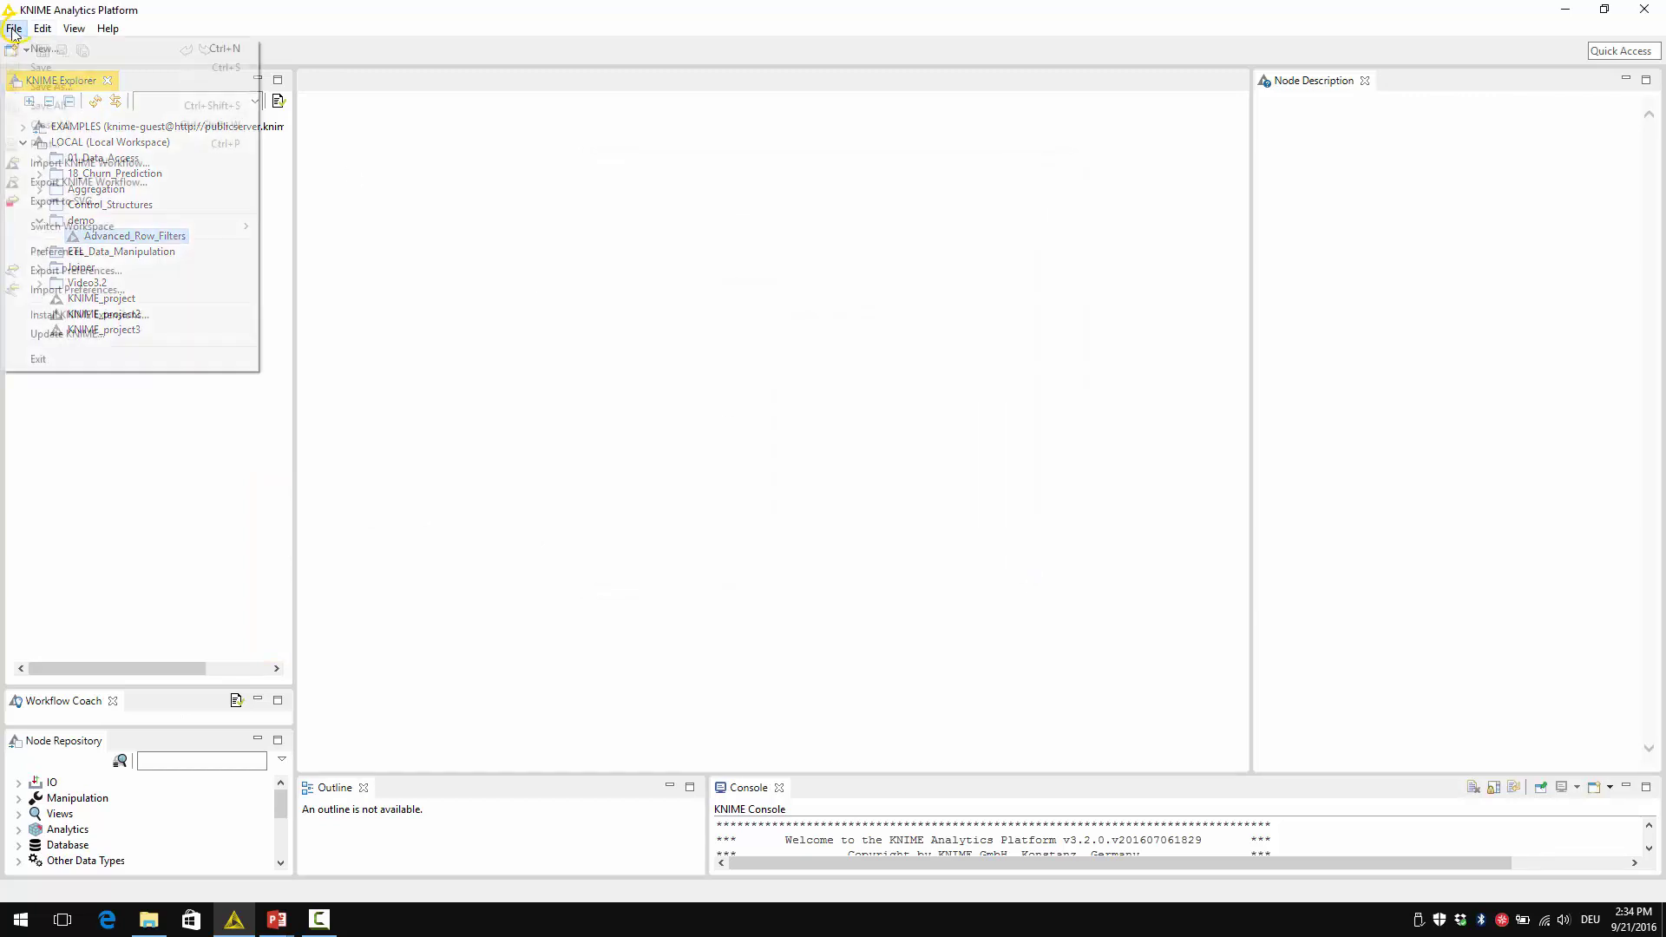
left_click(87, 182)
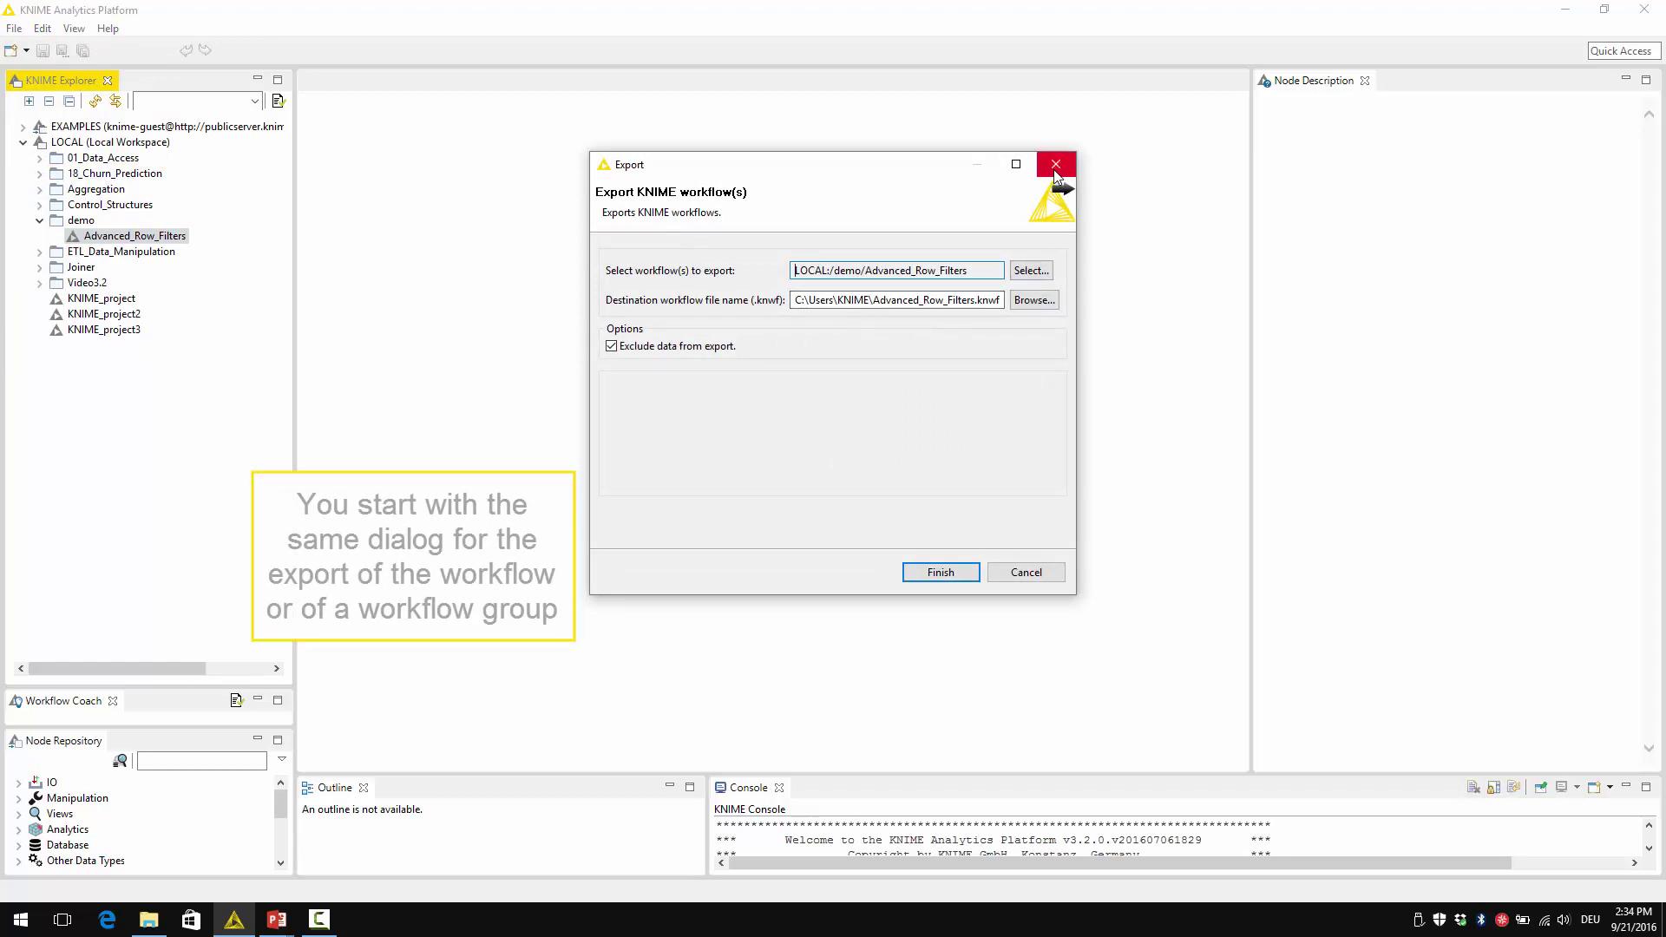
left_click(1037, 573)
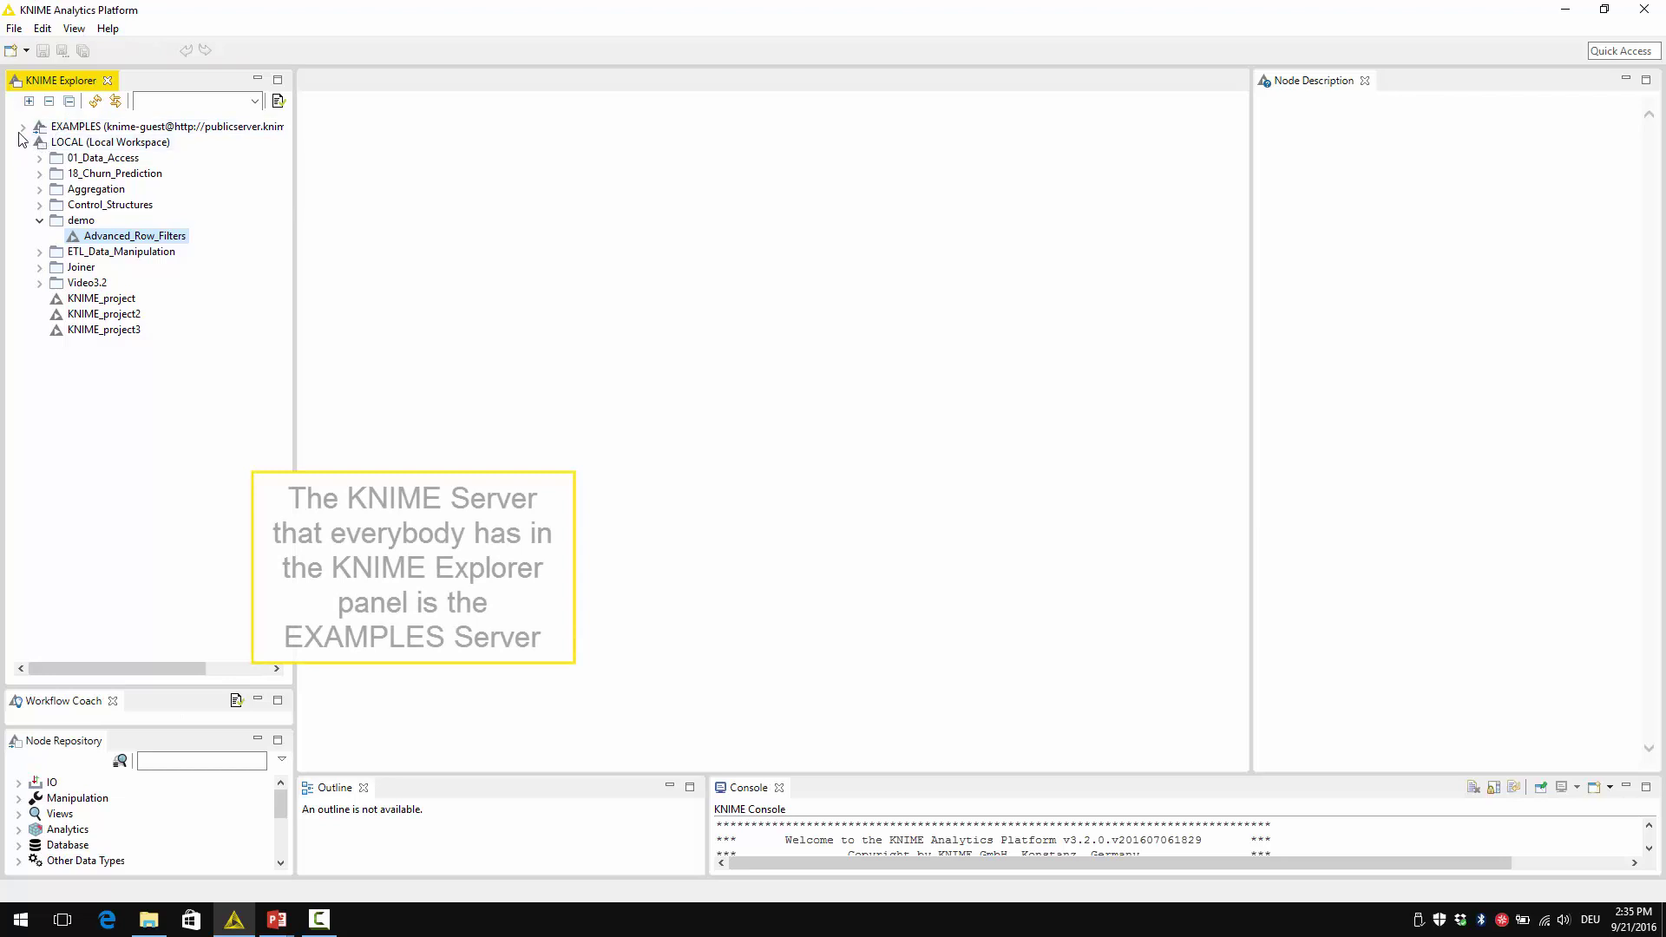
Step: Expand the EXAMPLES server and log in to list its example folders
left_click(24, 128)
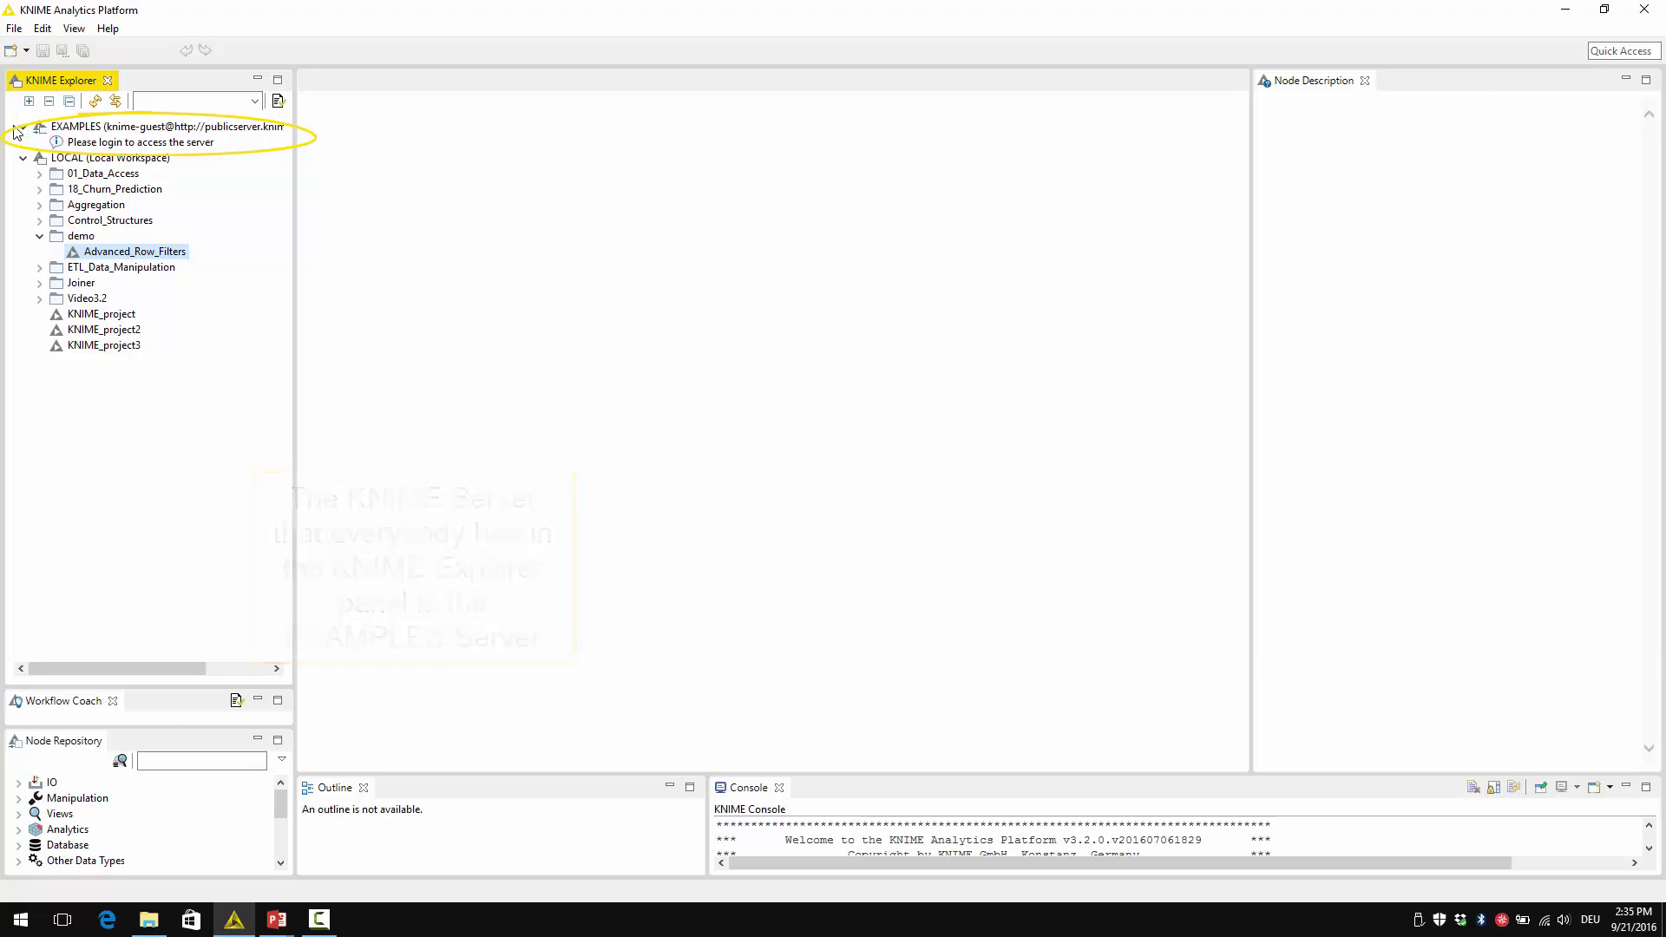
right_click(97, 141)
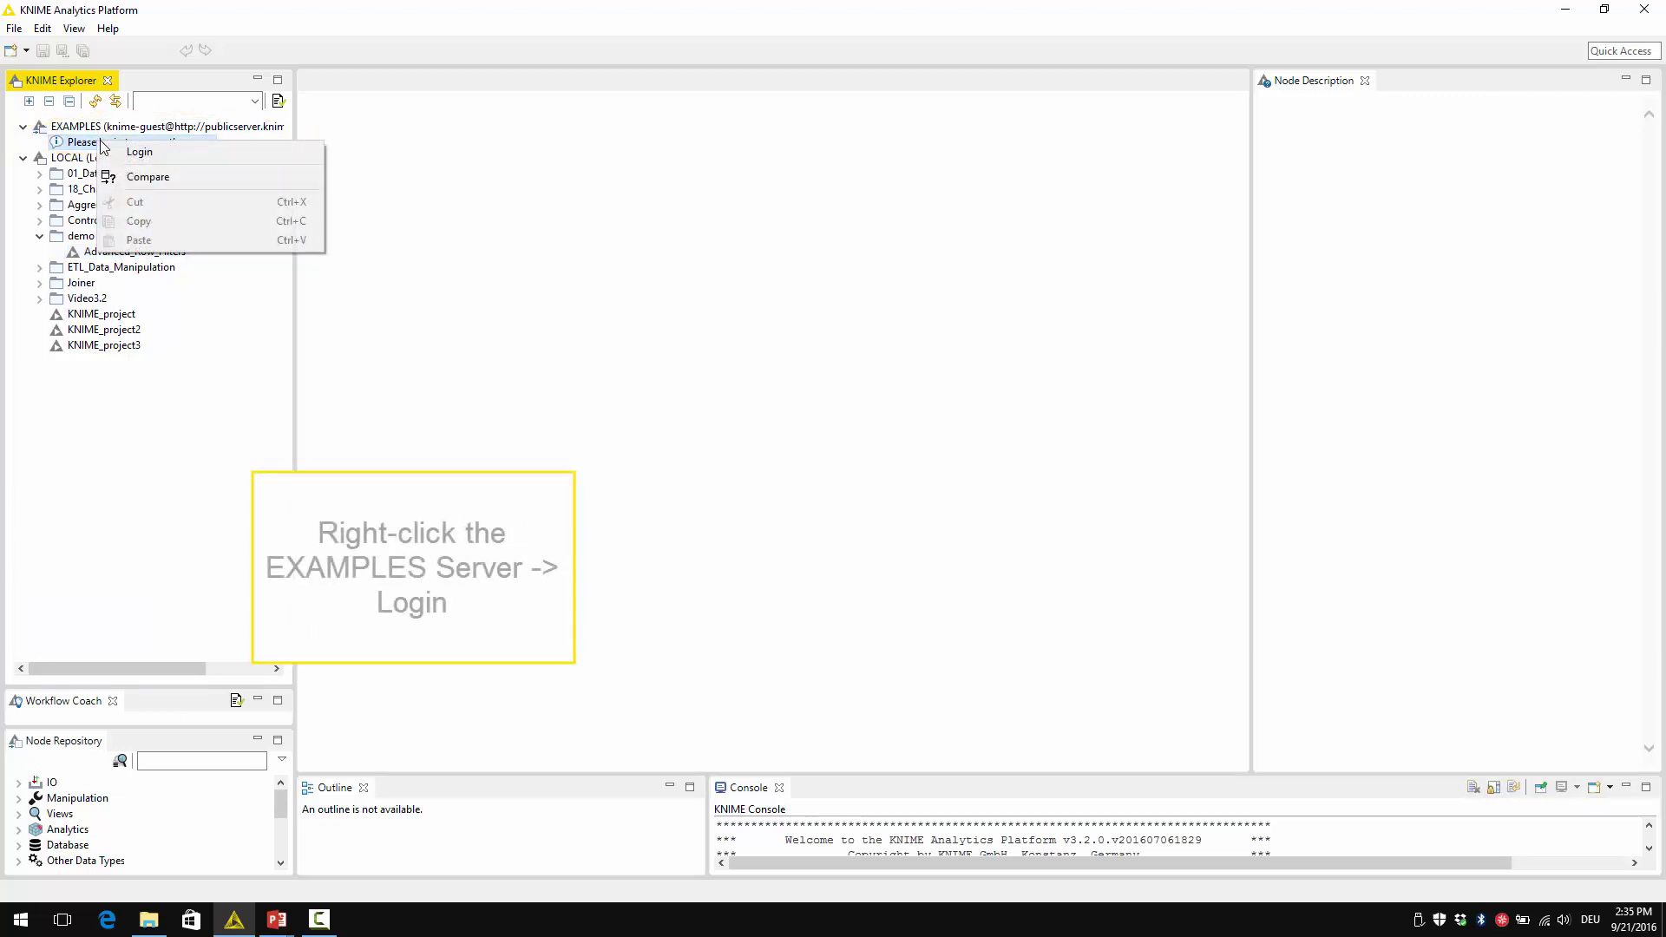
left_click(140, 152)
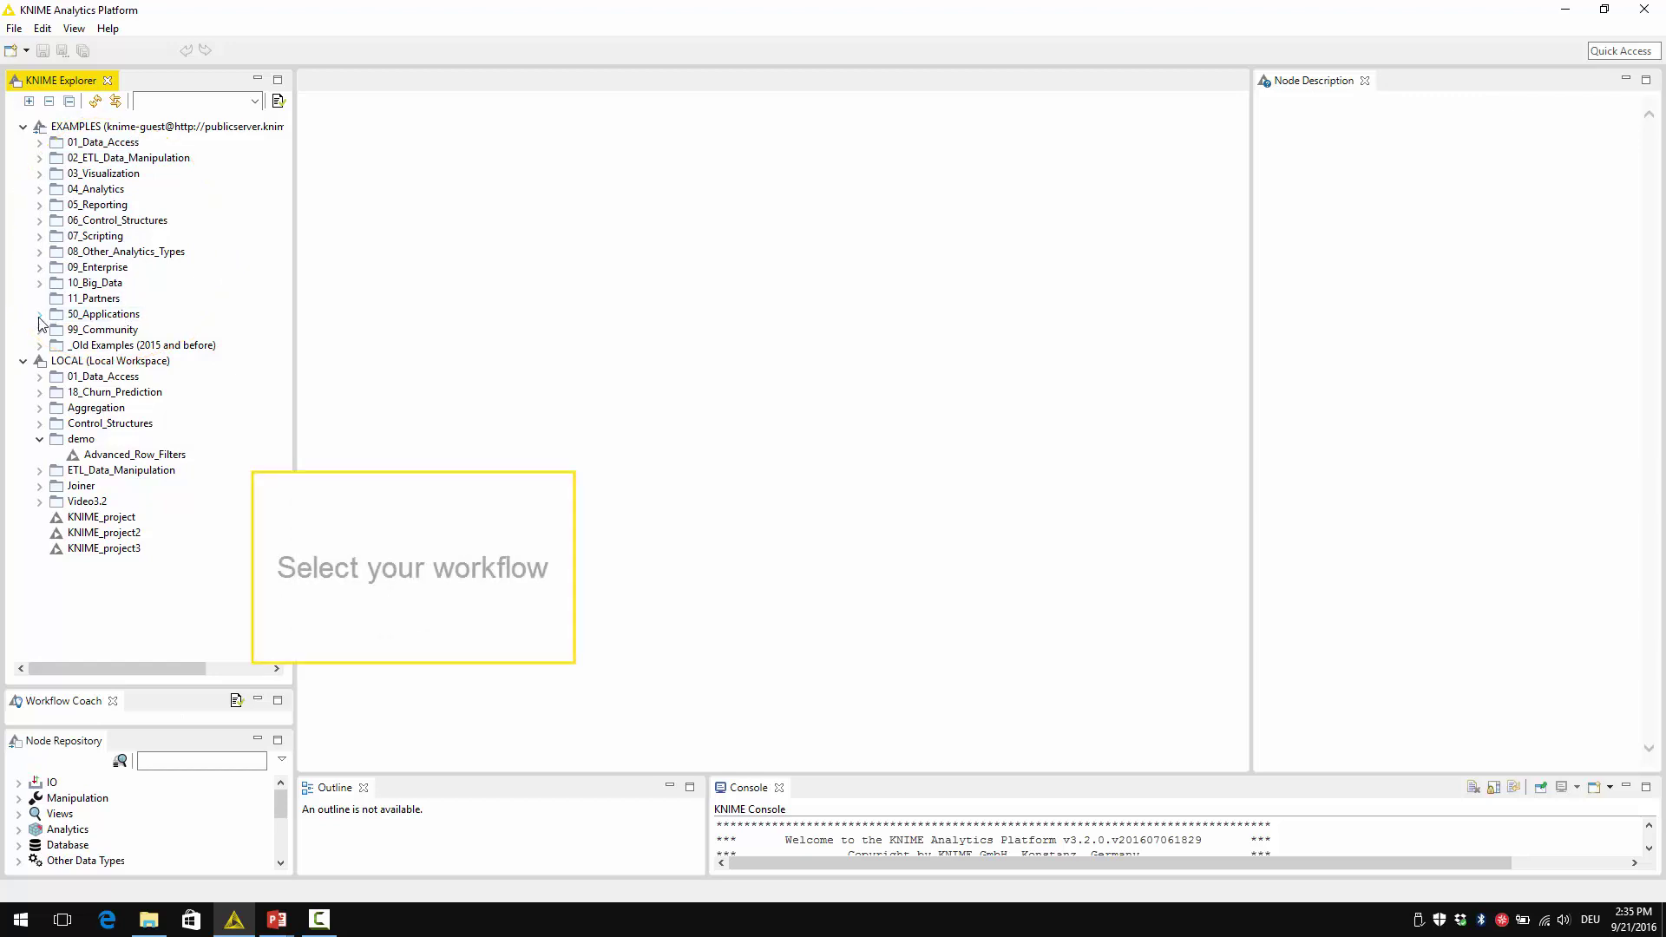
Step: Drag 01_Training_a_Churn_Predictor from 50_Applications > 18_Churn_Prediction into LOCAL (Local Workspace)
left_click(39, 316)
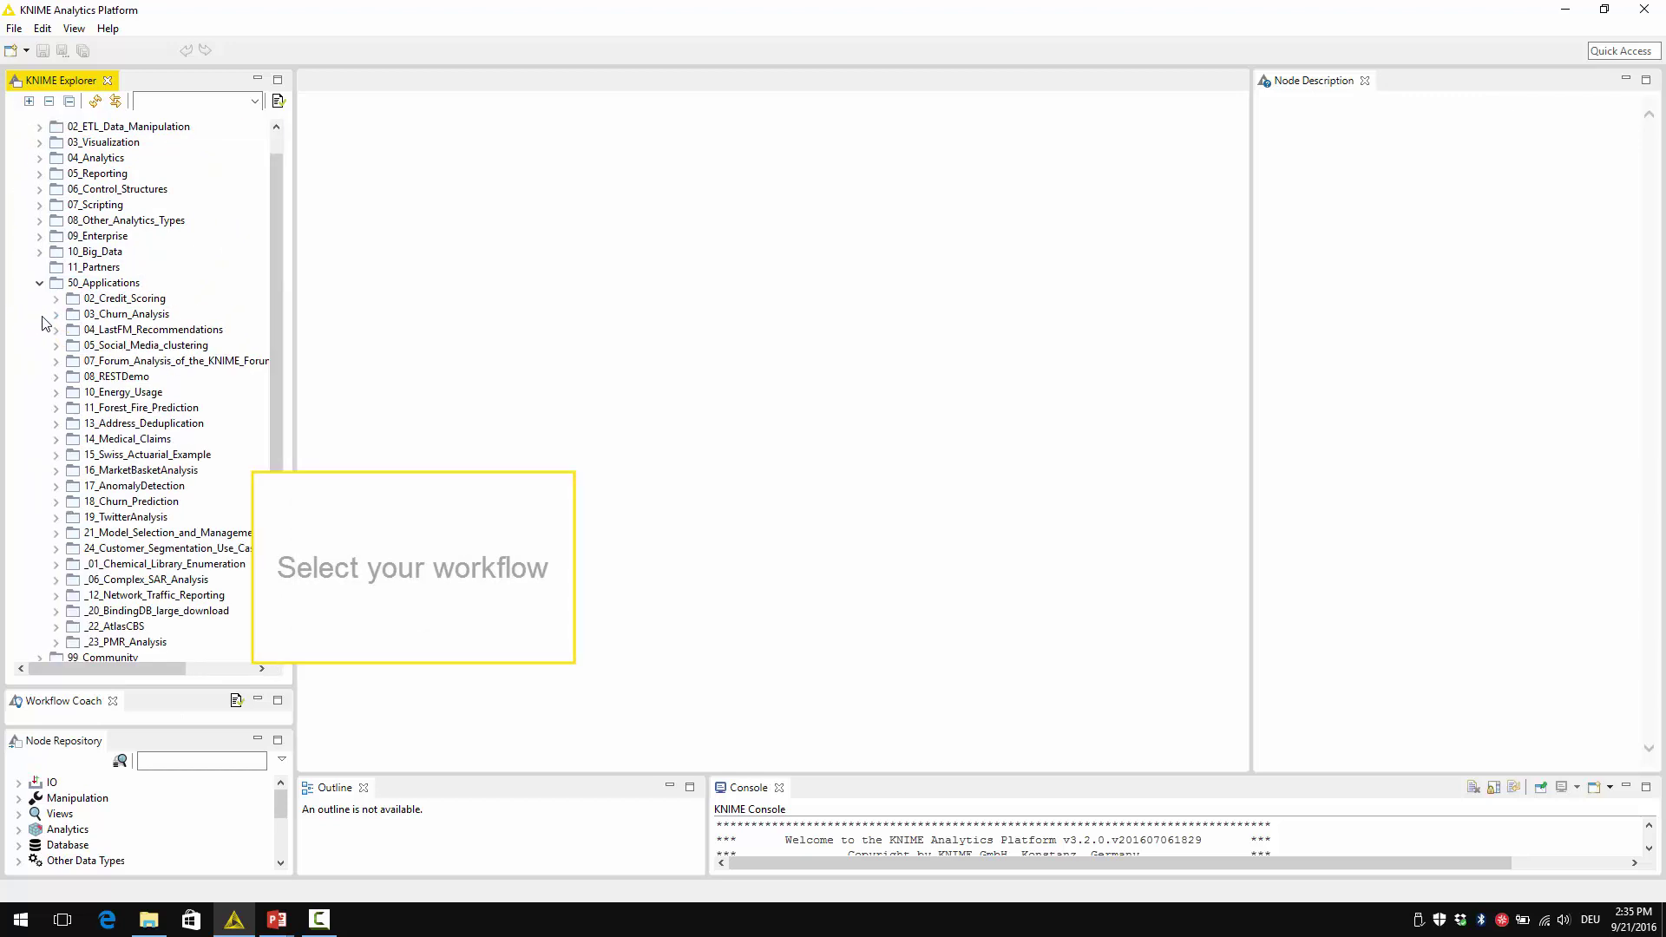
double_click(104, 502)
left_click(224, 518)
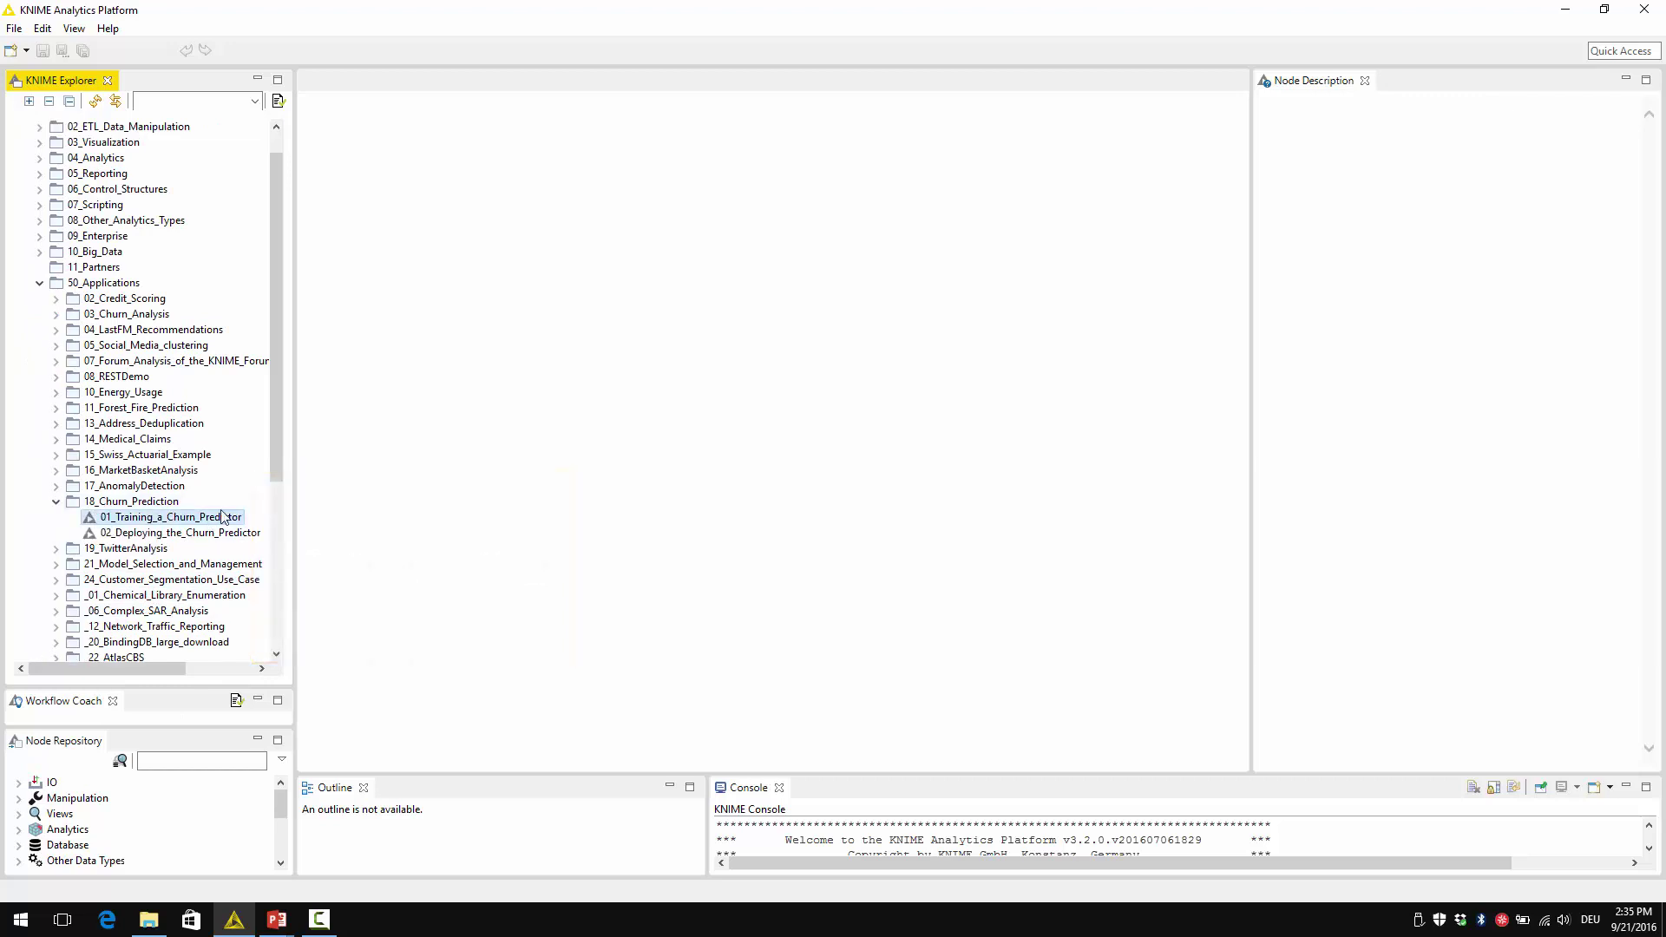
left_click_drag(274, 469, 274, 578)
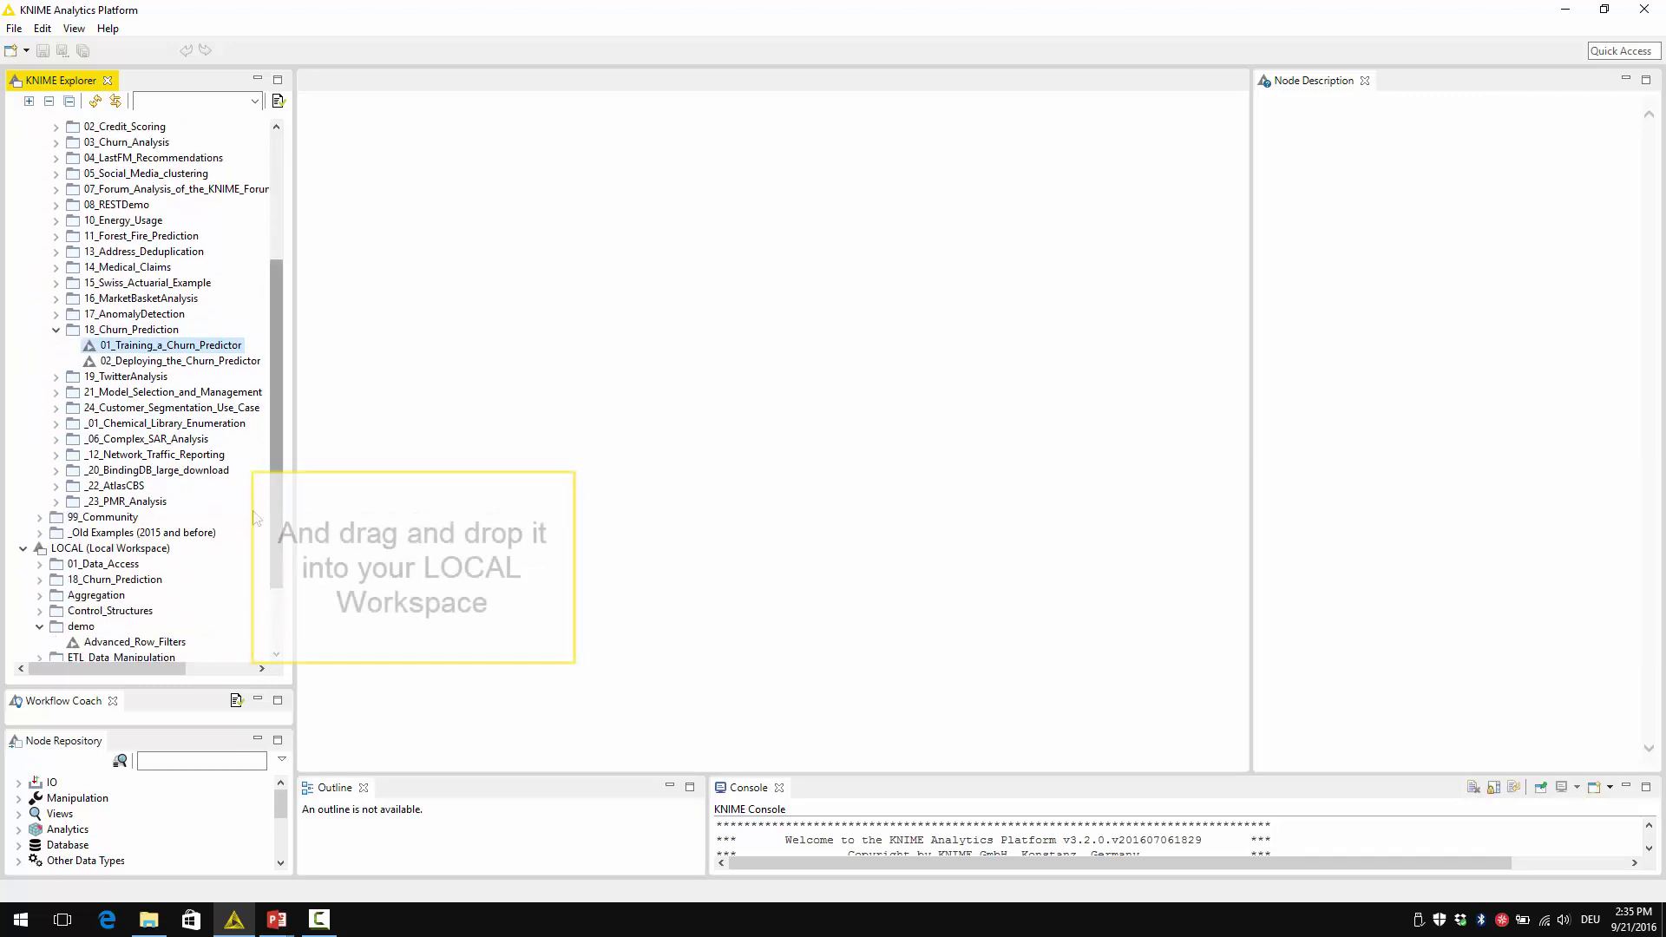
left_click_drag(160, 345, 152, 552)
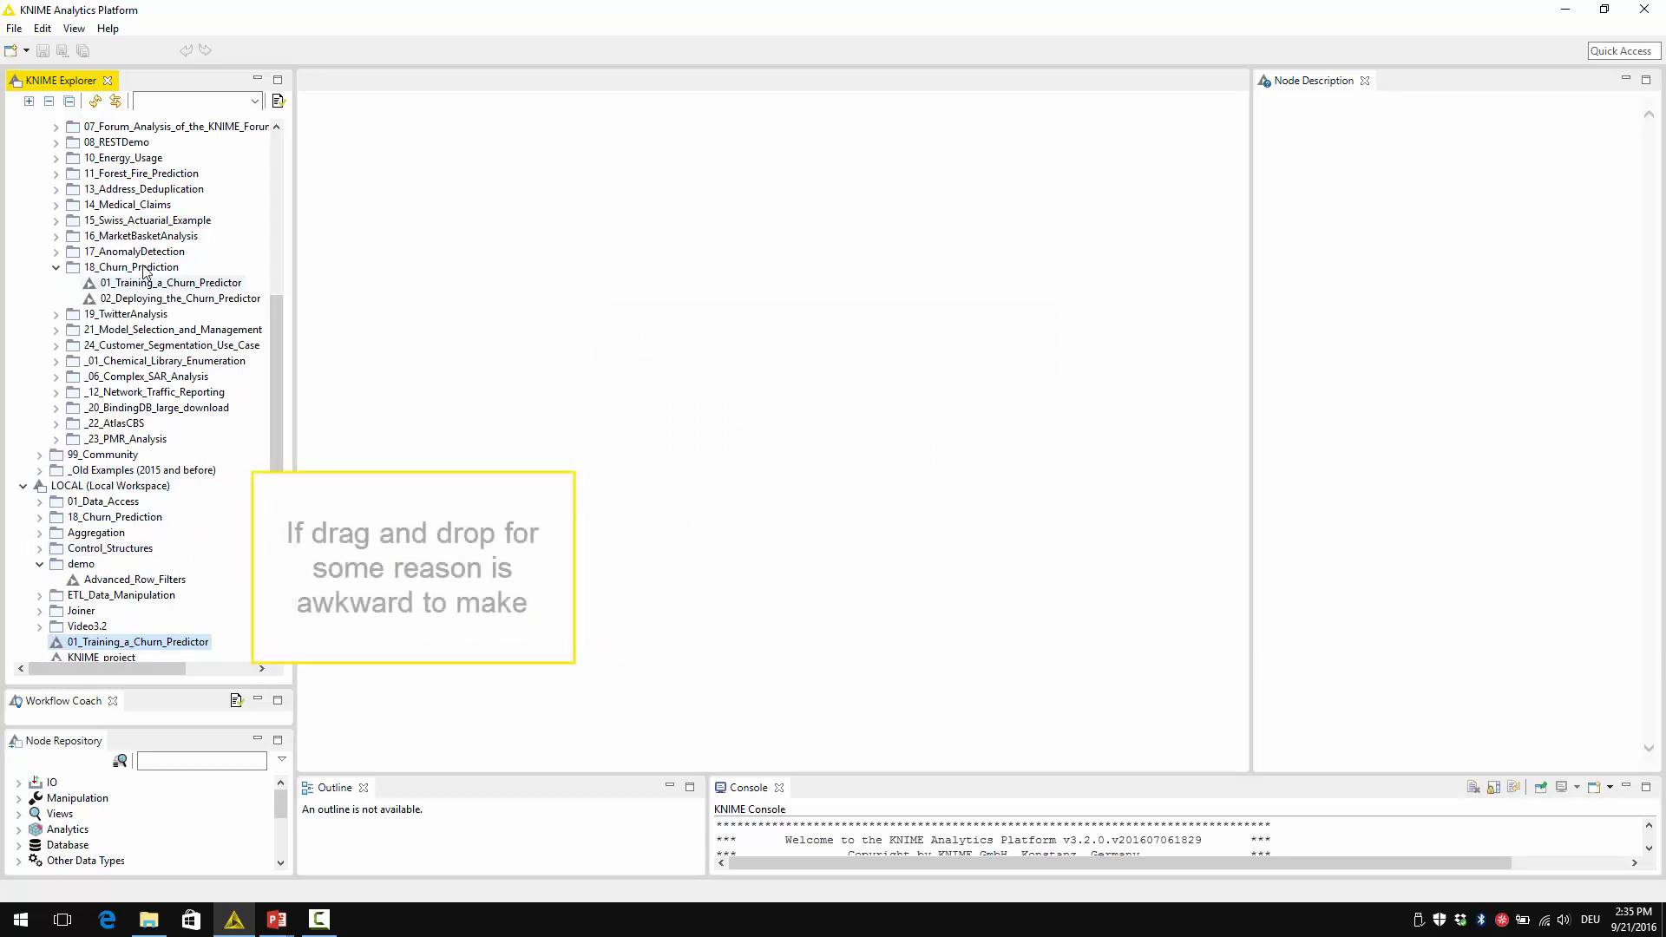
Step: Copy the server's 01_Training_a_Churn_Predictor and paste it into the LOCAL demo group
left_click(128, 284)
right_click(128, 285)
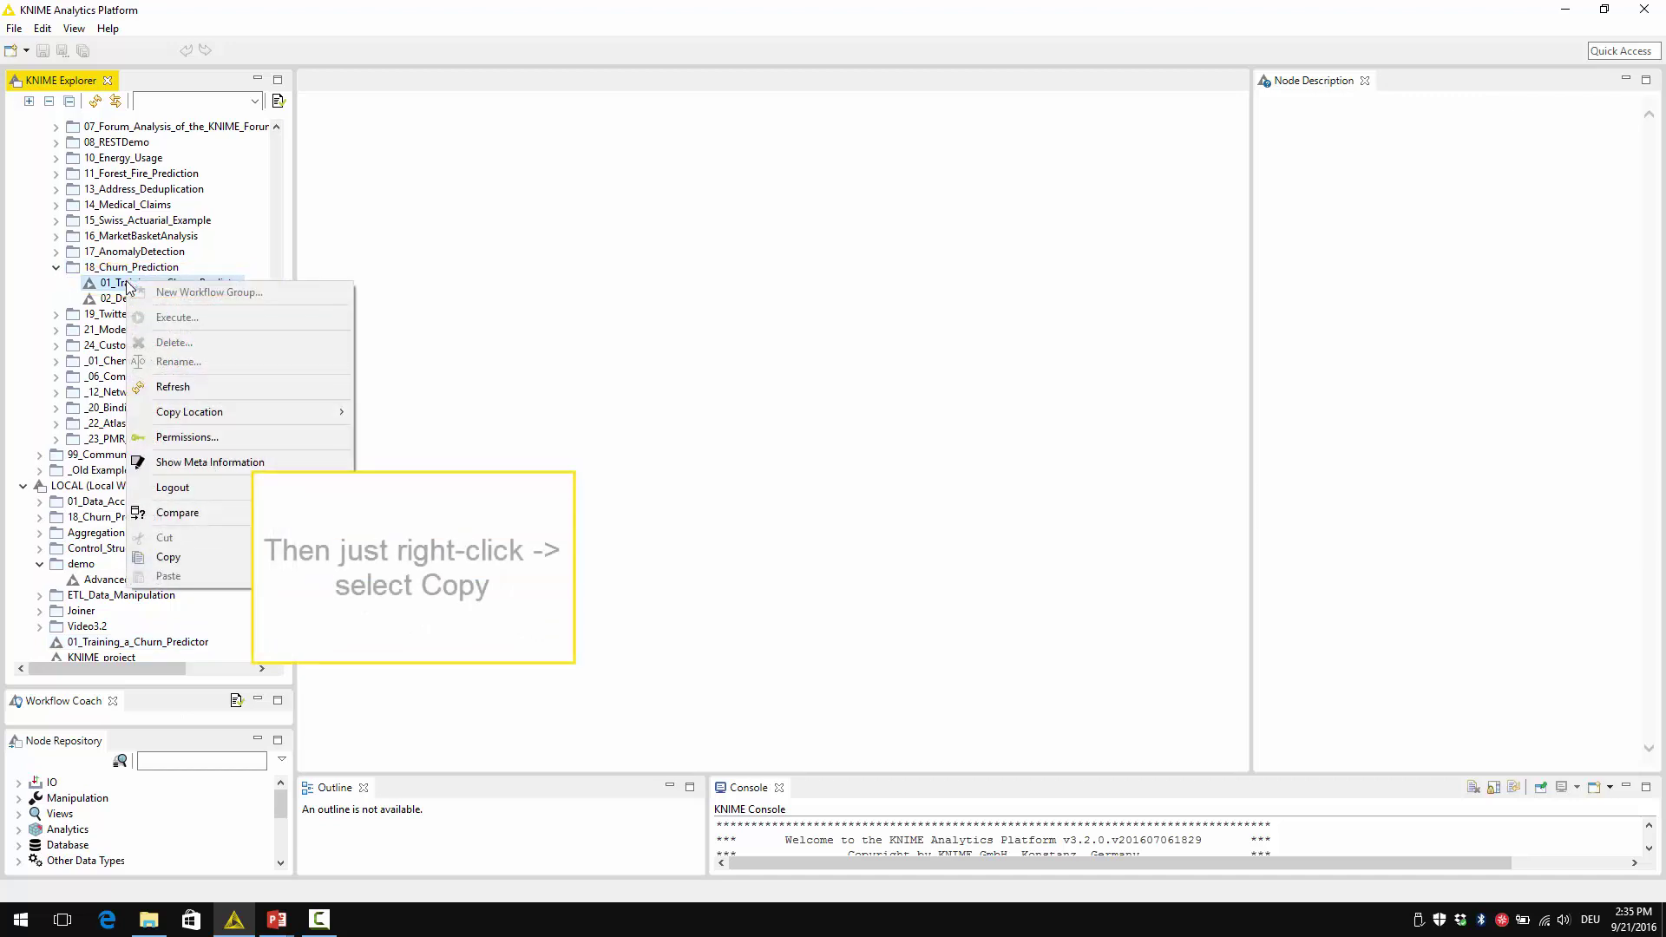
left_click(204, 562)
left_click(87, 568)
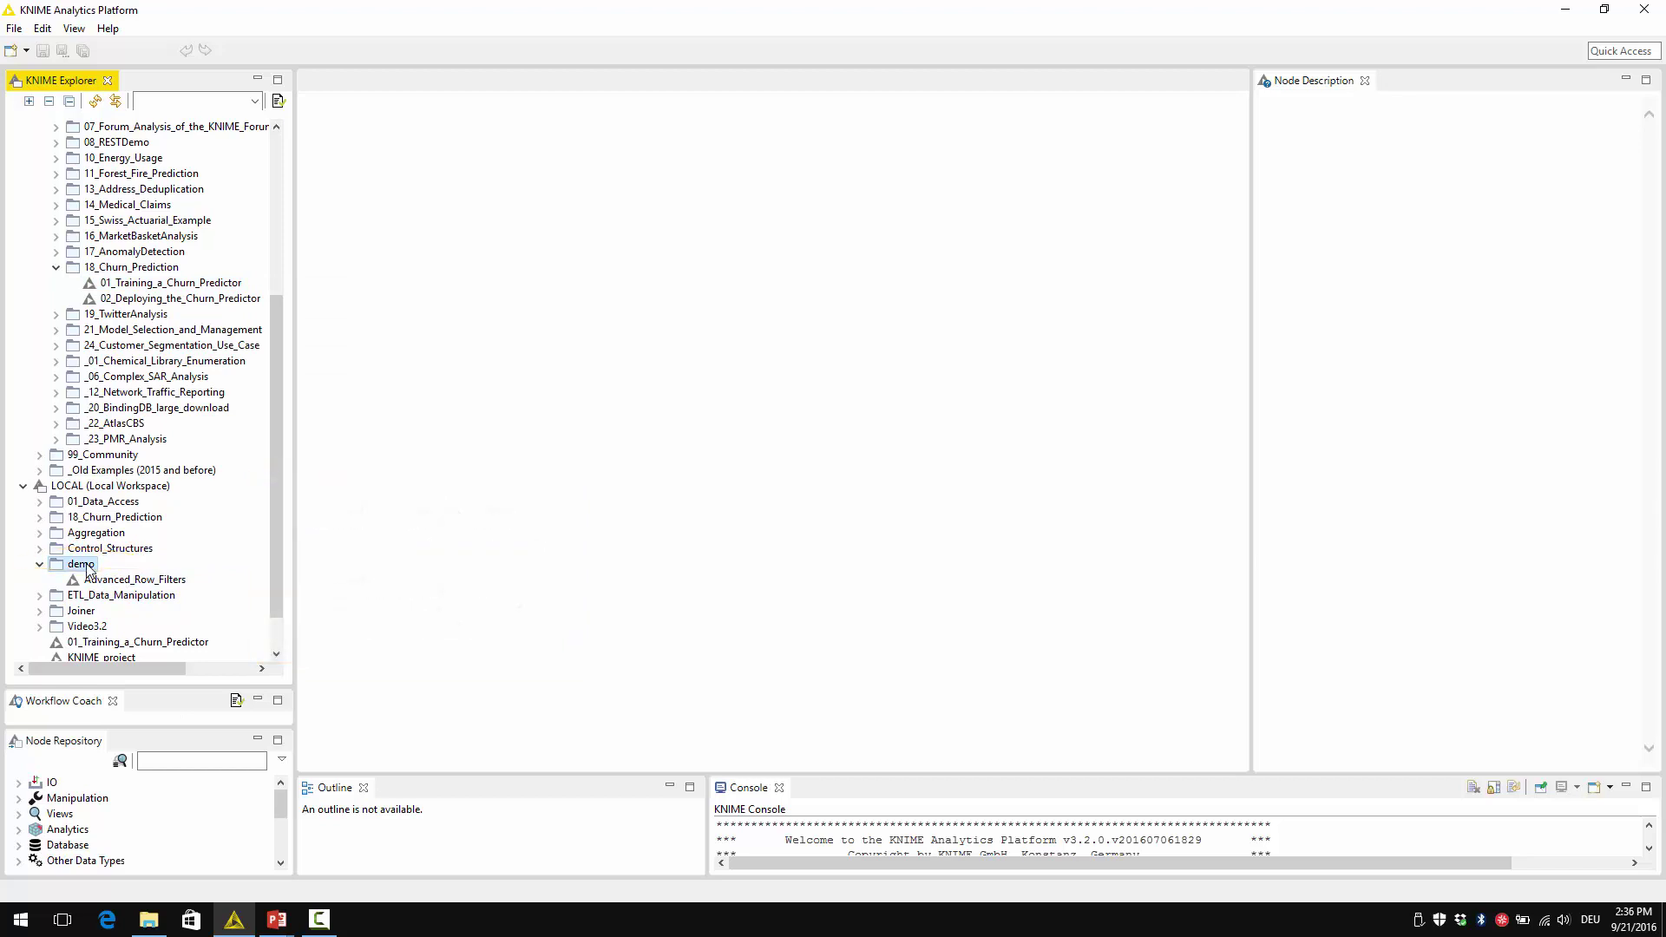
right_click(87, 568)
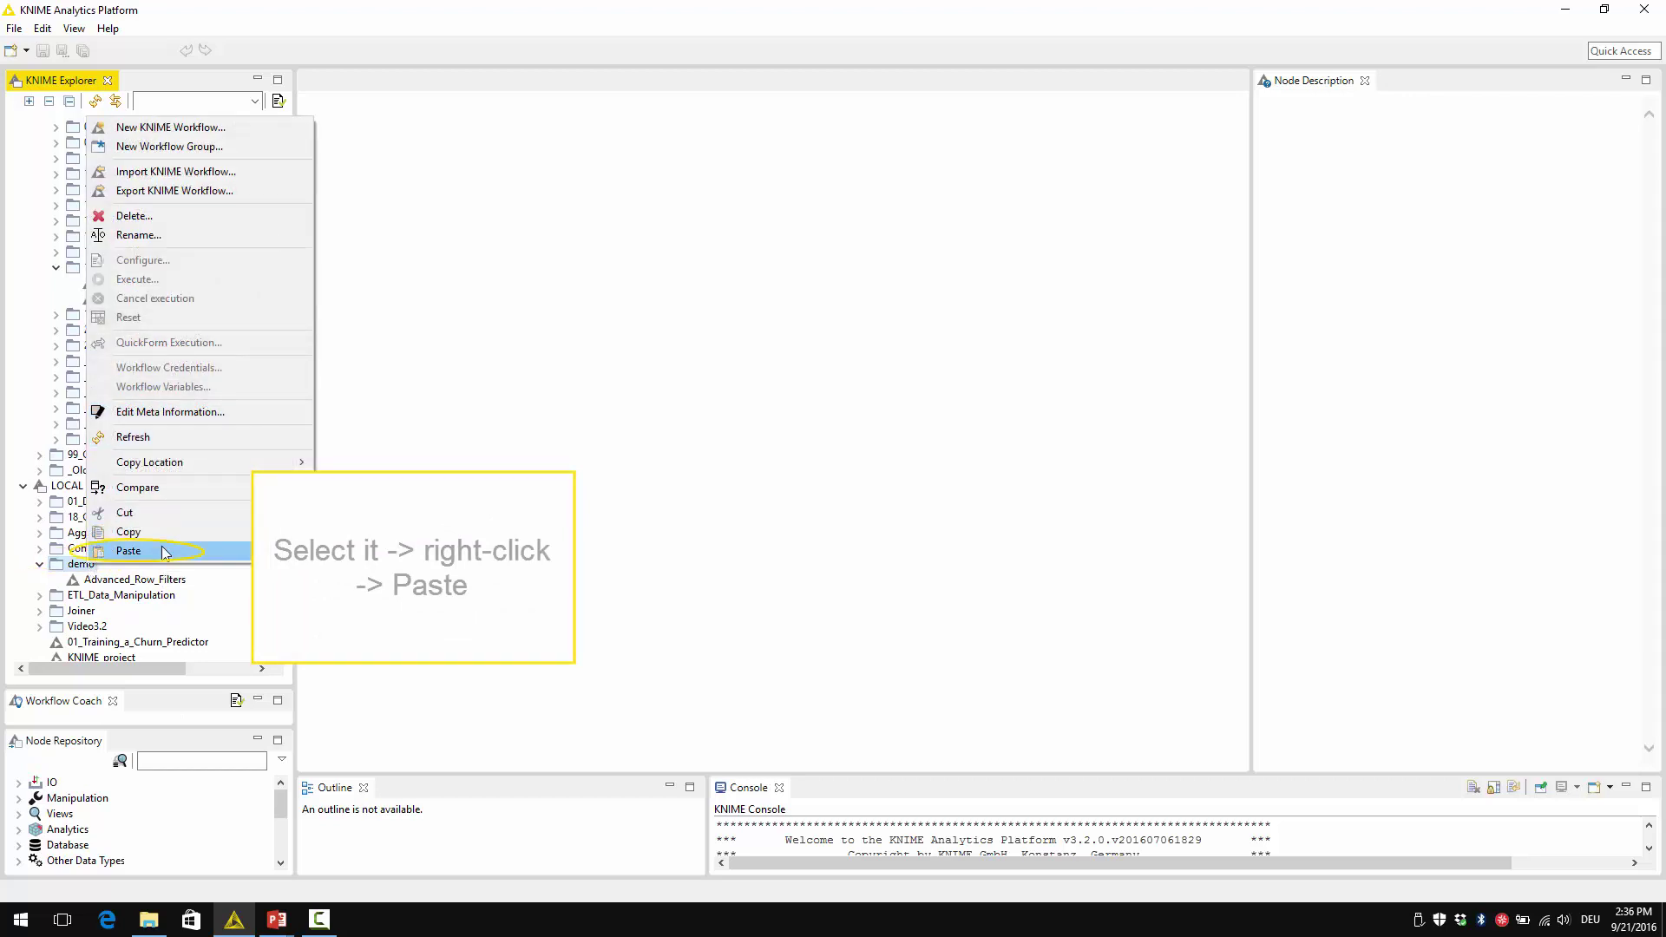
left_click(129, 551)
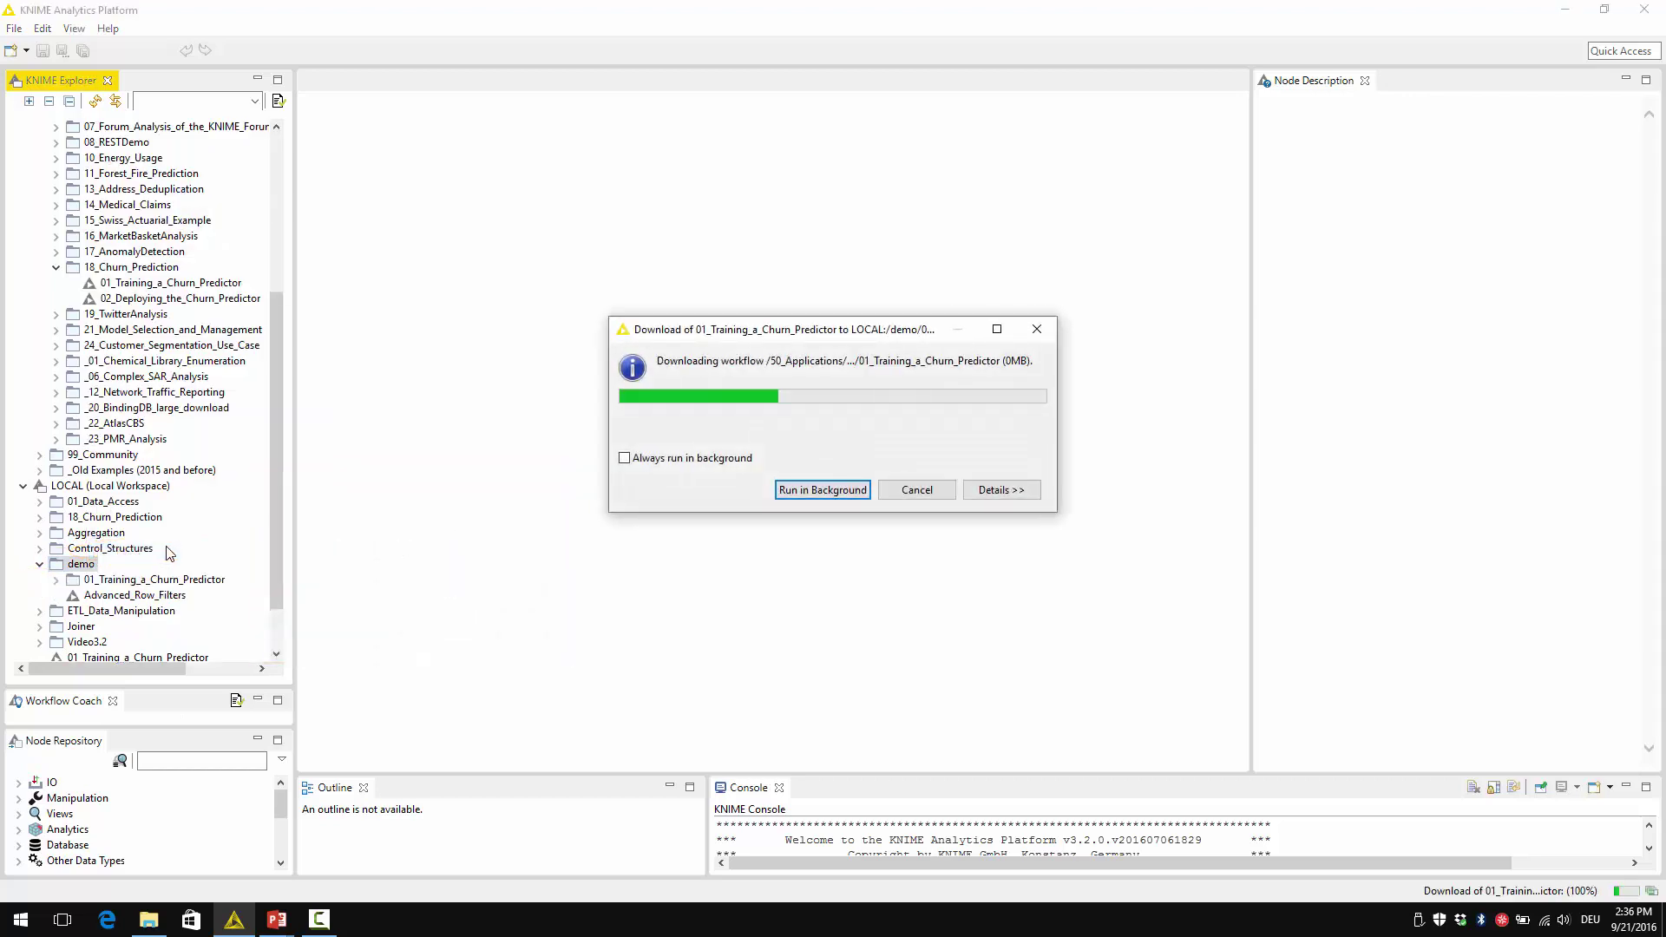
left_click(165, 579)
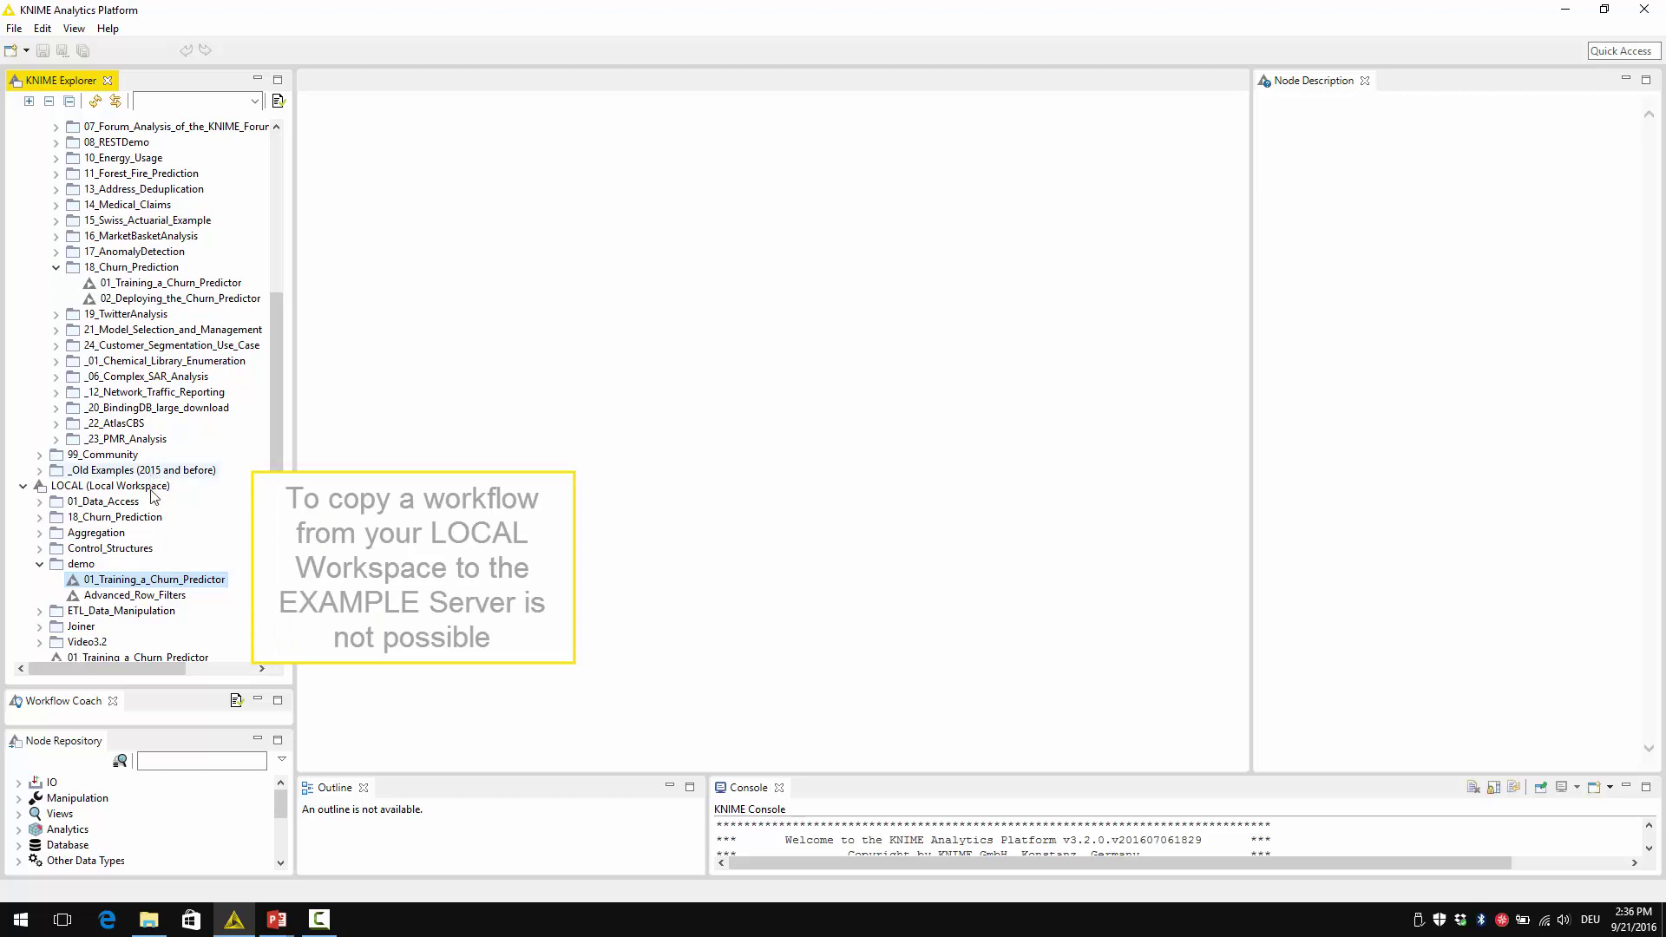
left_click(148, 598)
left_click_drag(148, 598, 146, 271)
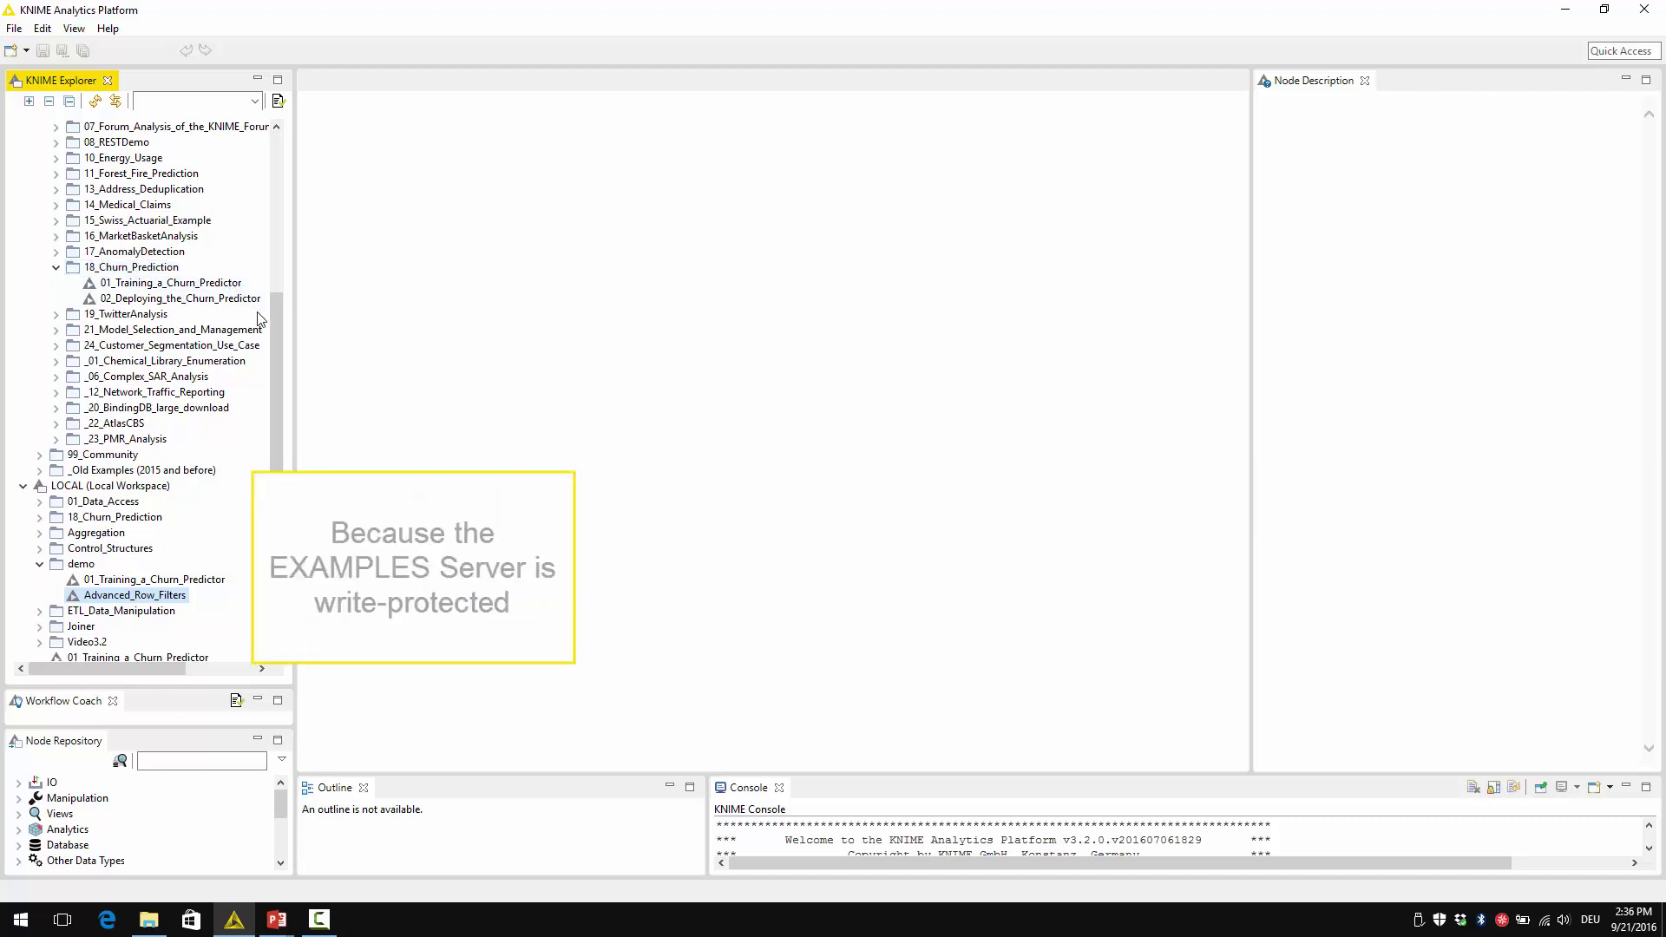